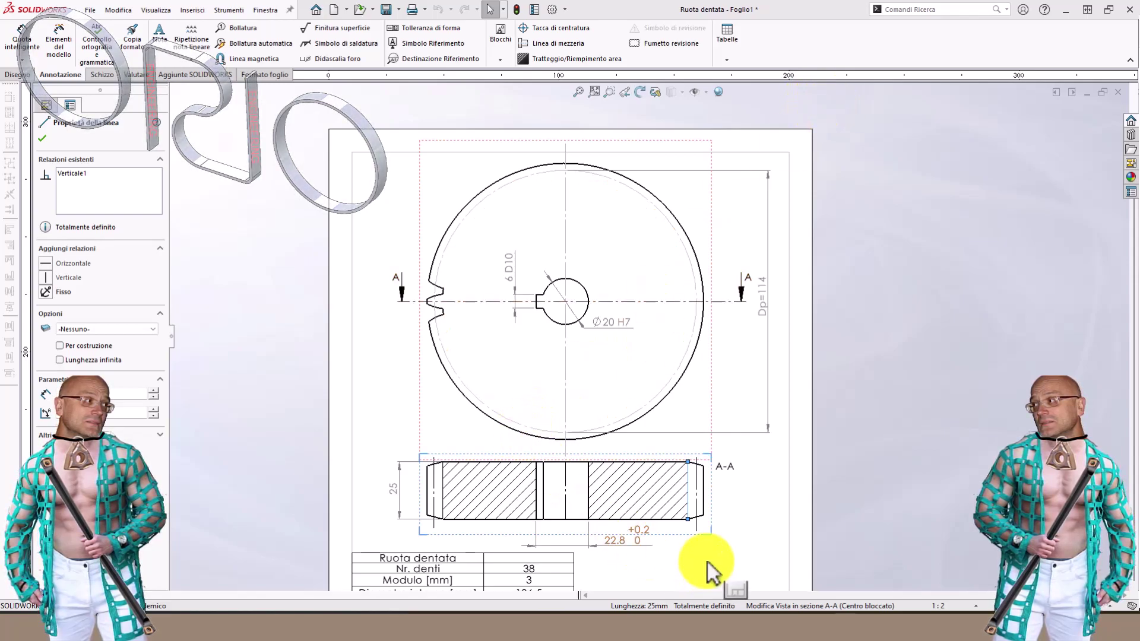
# Drag the vertical line at the right end of section A-A slightly left
pyautogui.moveTo(690, 476); pyautogui.dragTo(681, 480)
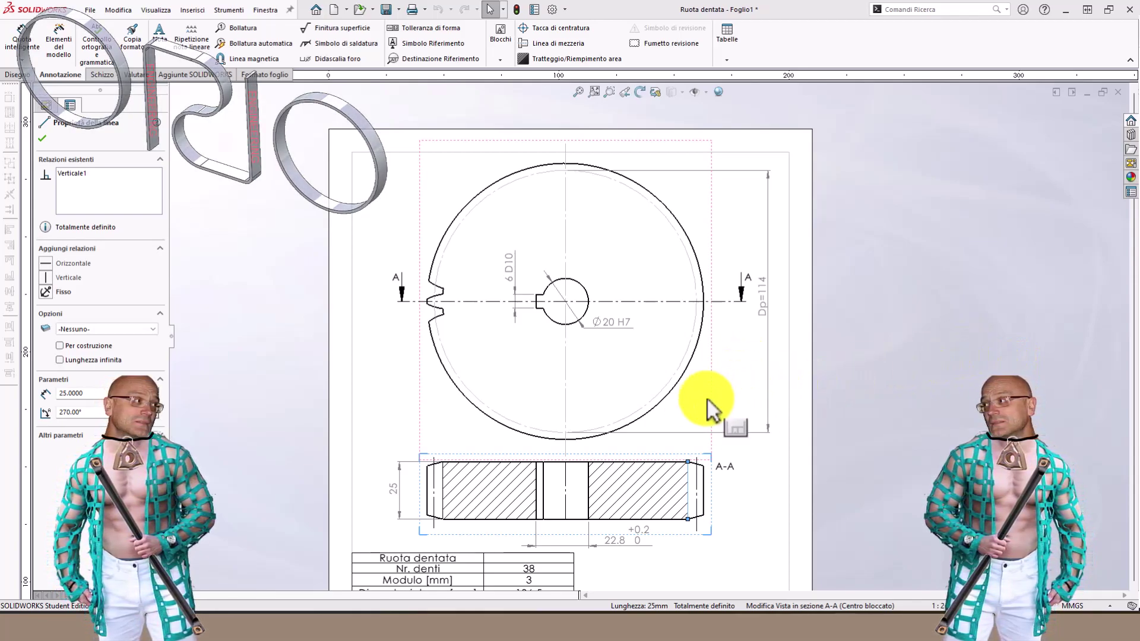
# Open the Ruota dentata part from the gear's front drawing view
pyautogui.rightClick(709, 375)
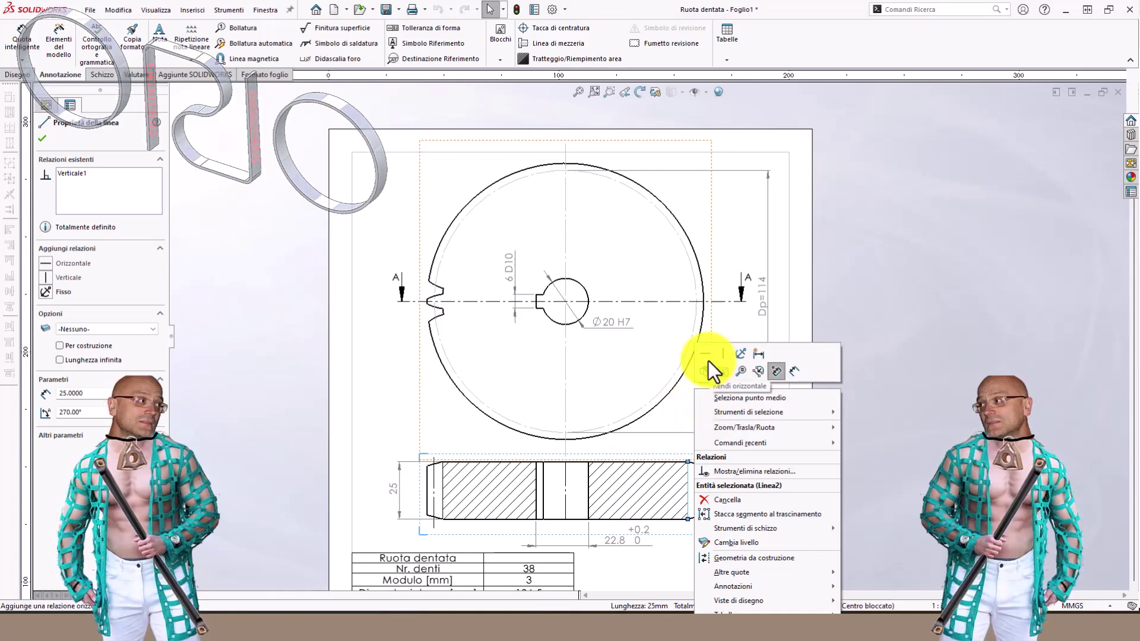
pyautogui.click(944, 177)
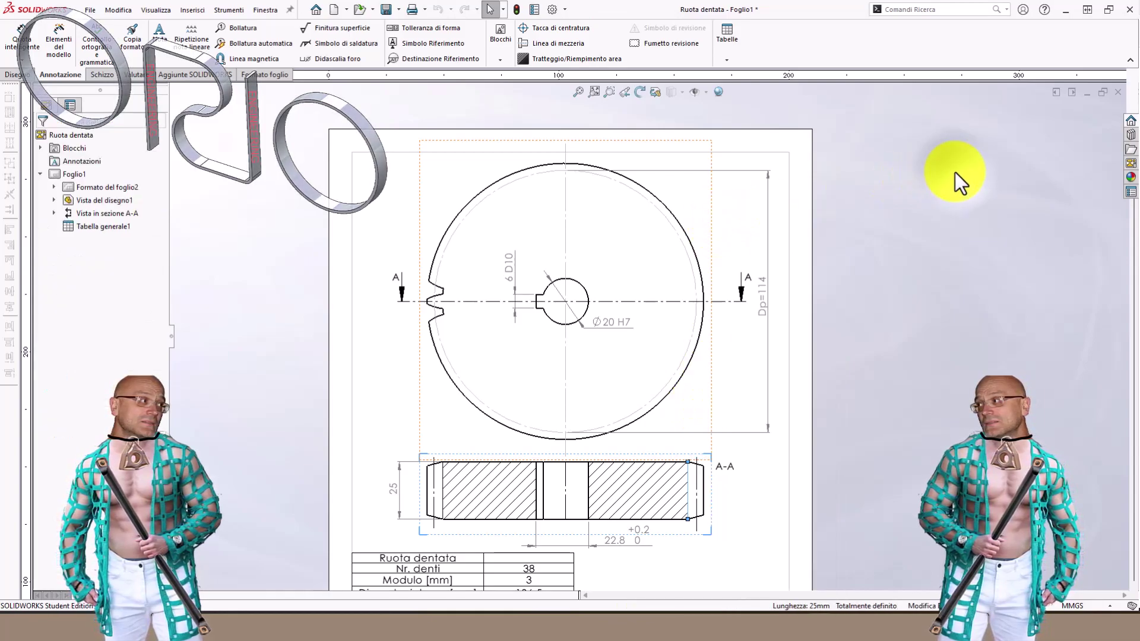
pyautogui.click(689, 191)
pyautogui.rightClick(686, 191)
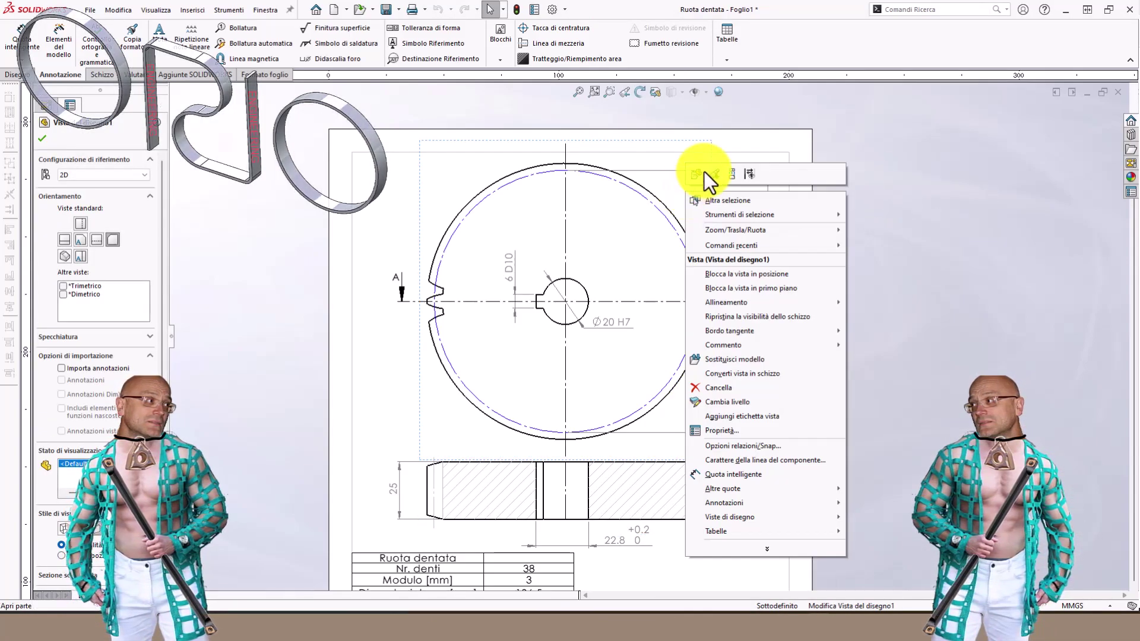
pyautogui.click(696, 173)
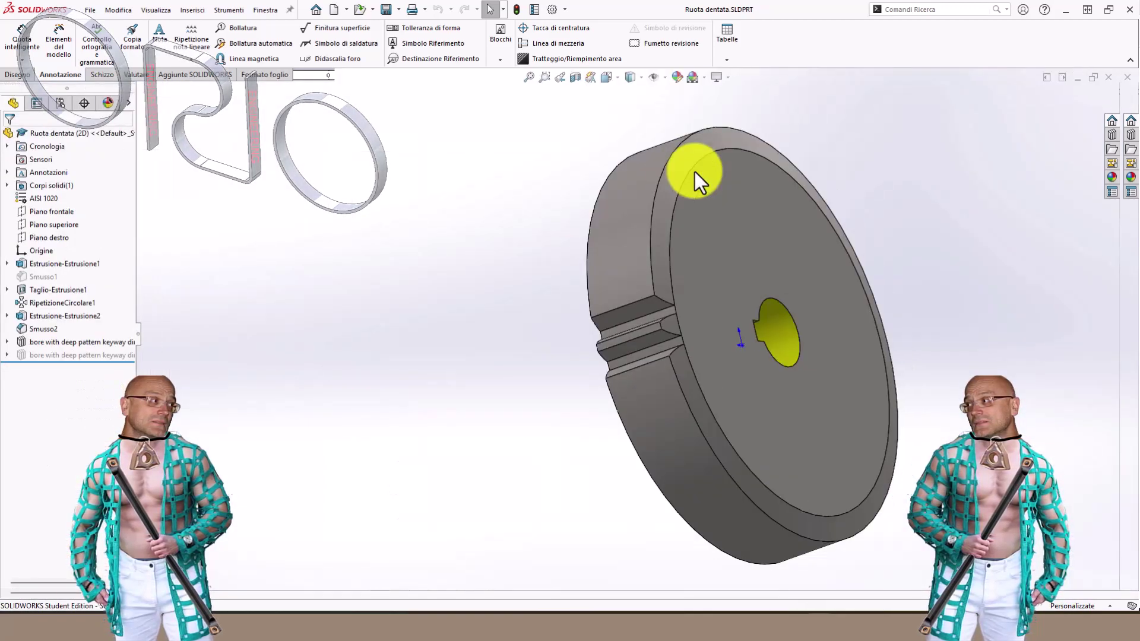
# Activate the 3D configuration so the full toothed gear is displayed
pyautogui.moveTo(698, 194)
pyautogui.mouseDown(button='middle')
pyautogui.moveTo(840, 375)
pyautogui.moveTo(687, 285)
pyautogui.moveTo(891, 328)
pyautogui.moveTo(819, 305)
pyautogui.moveTo(908, 309)
pyautogui.mouseUp(button='middle')
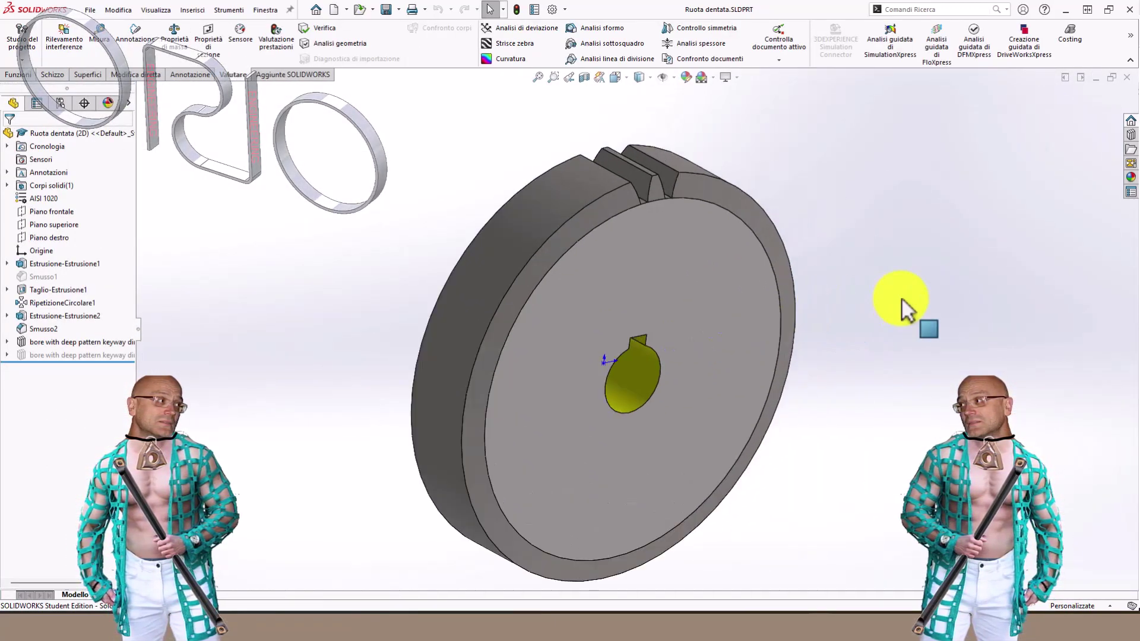
pyautogui.click(60, 103)
pyautogui.doubleClick(83, 169)
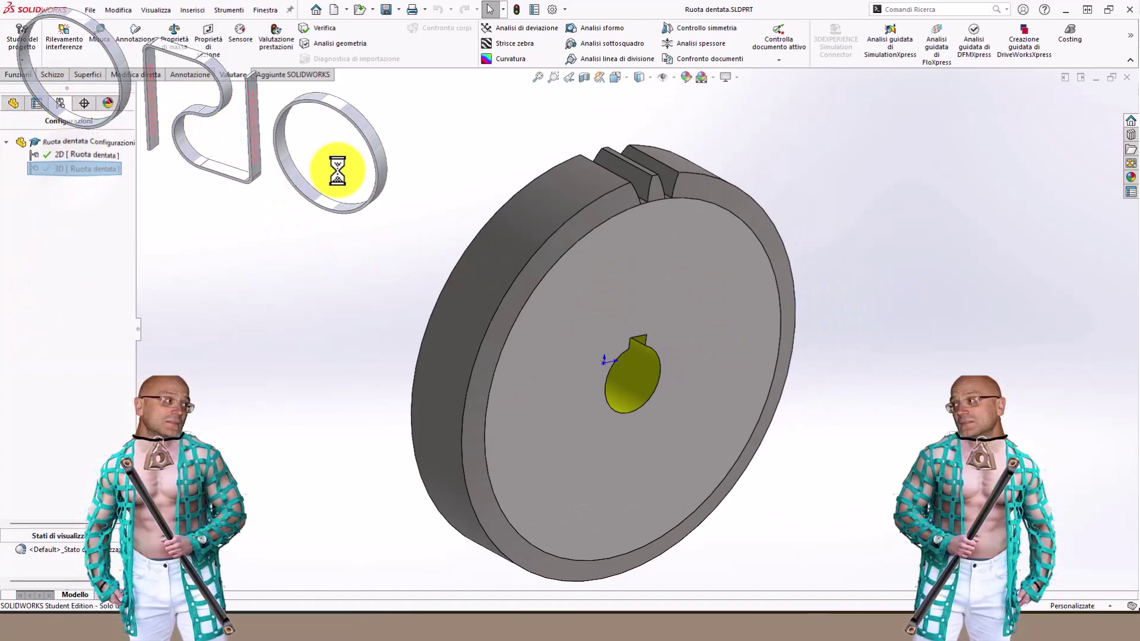
# Inspect the two keyed-bore features in the 3D feature history
pyautogui.click(13, 103)
pyautogui.click(77, 355)
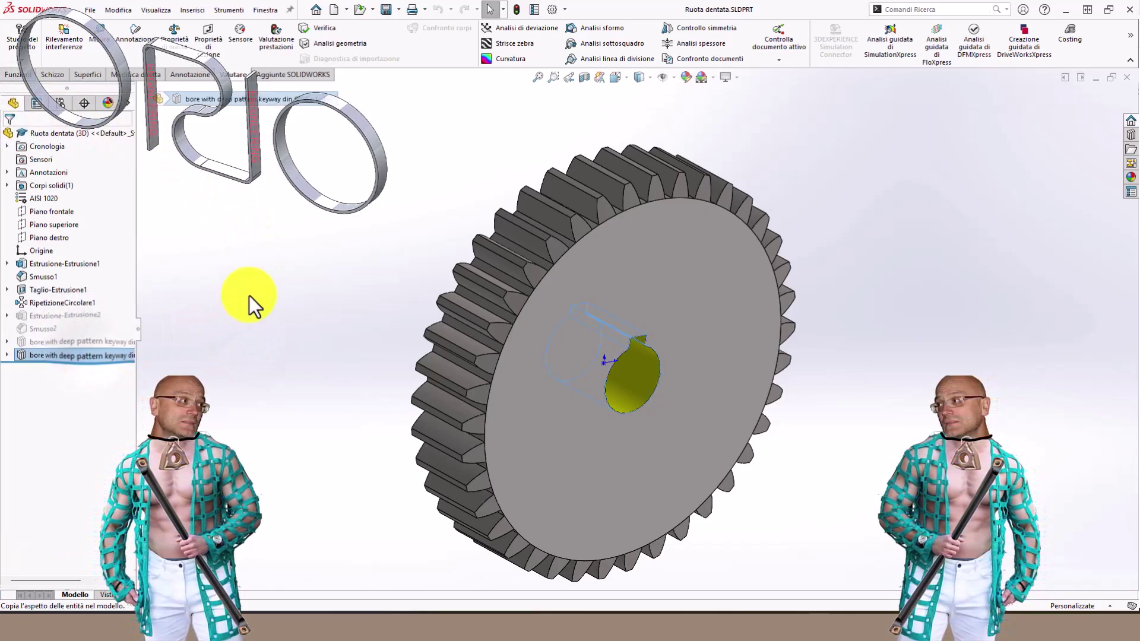
pyautogui.click(49, 343)
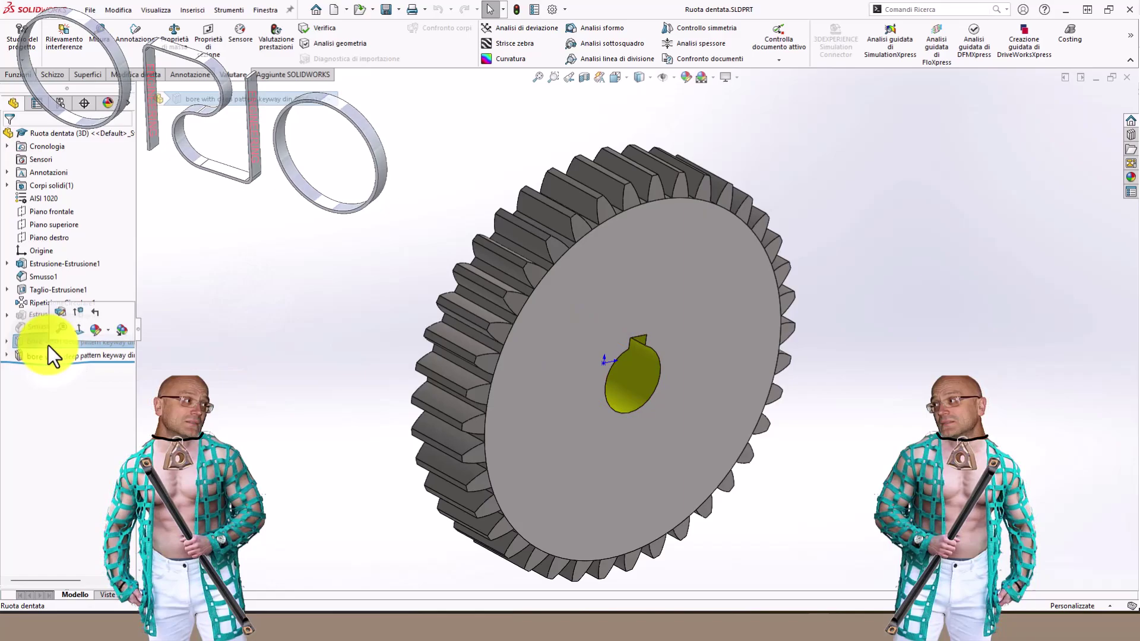
pyautogui.click(271, 320)
pyautogui.moveTo(262, 315); pyautogui.dragTo(308, 261, button='middle')
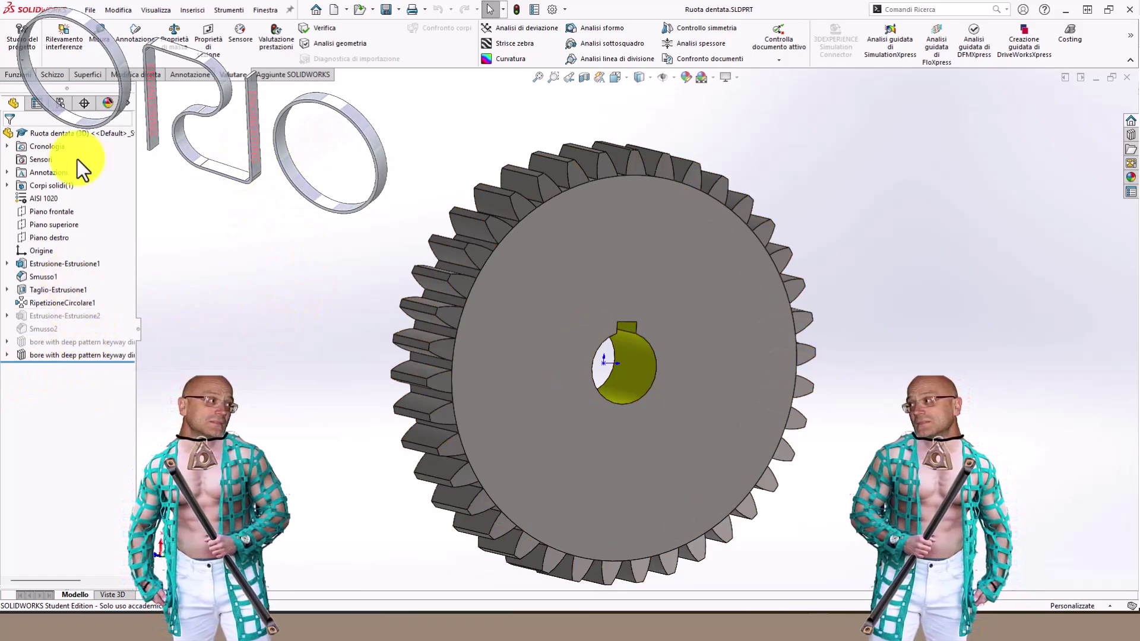
# Switch to the 2D configuration and roll history back above the second keyed bore
pyautogui.click(61, 103)
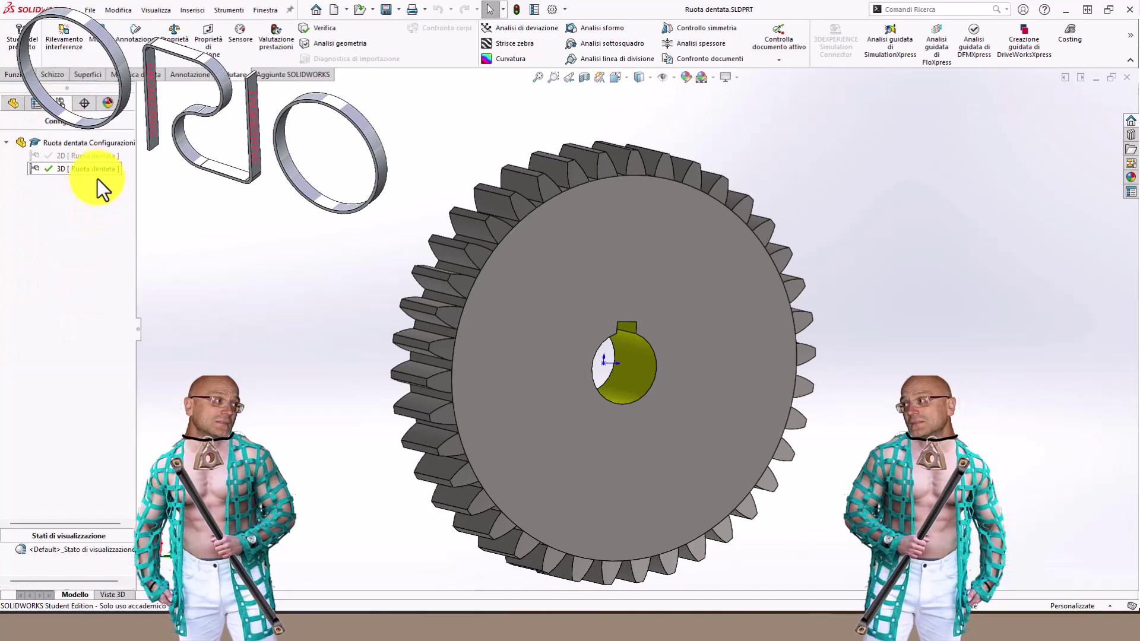
pyautogui.click(13, 104)
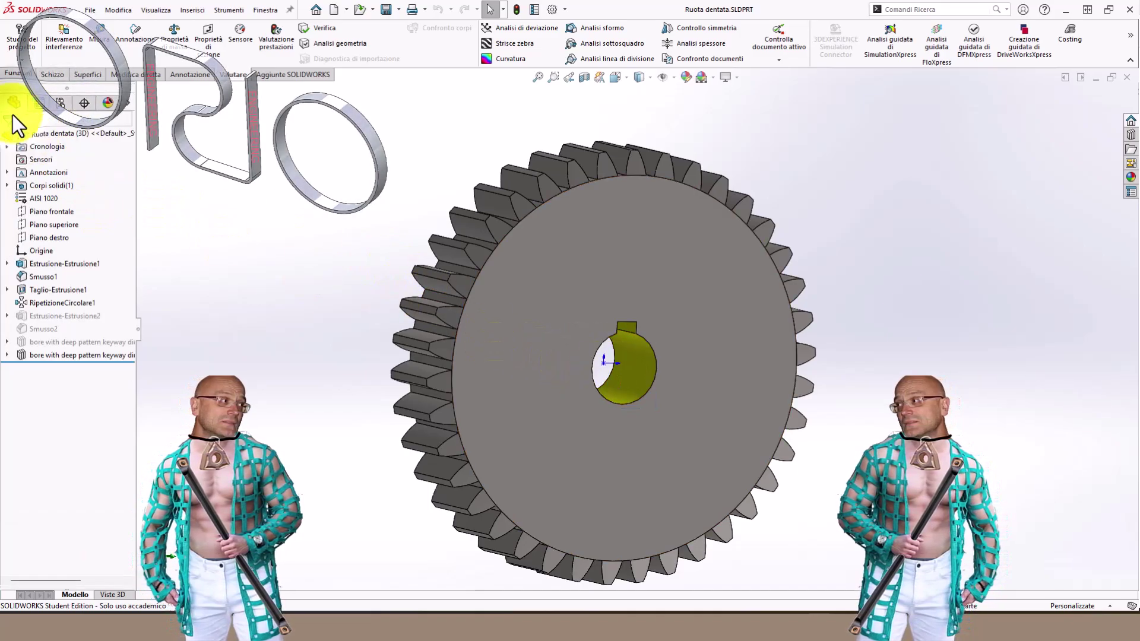
pyautogui.click(59, 104)
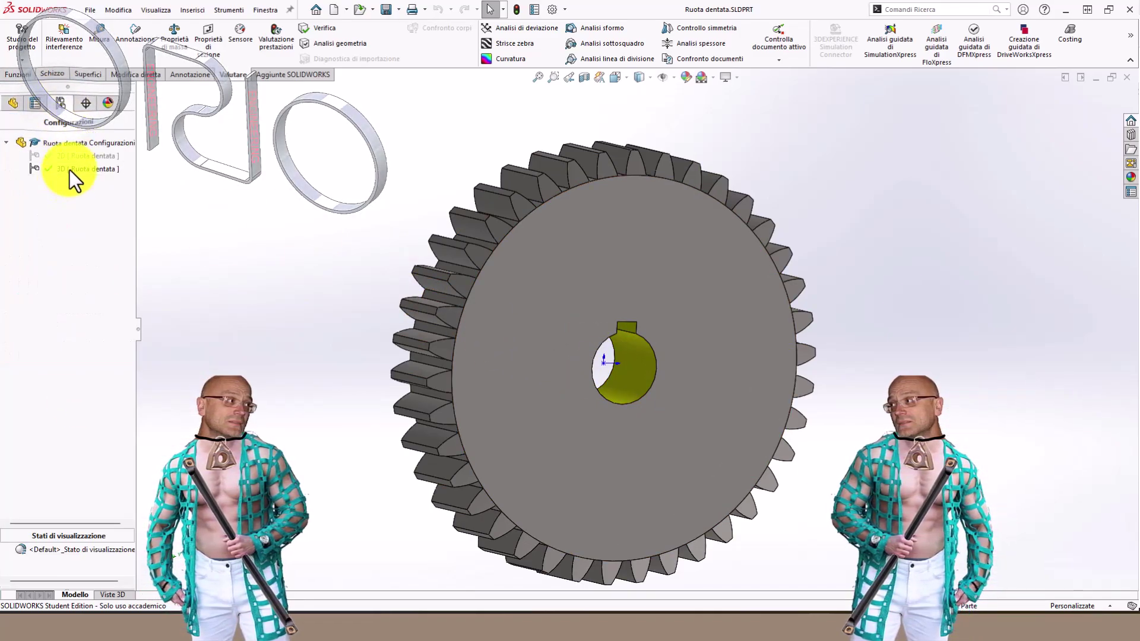
pyautogui.doubleClick(72, 157)
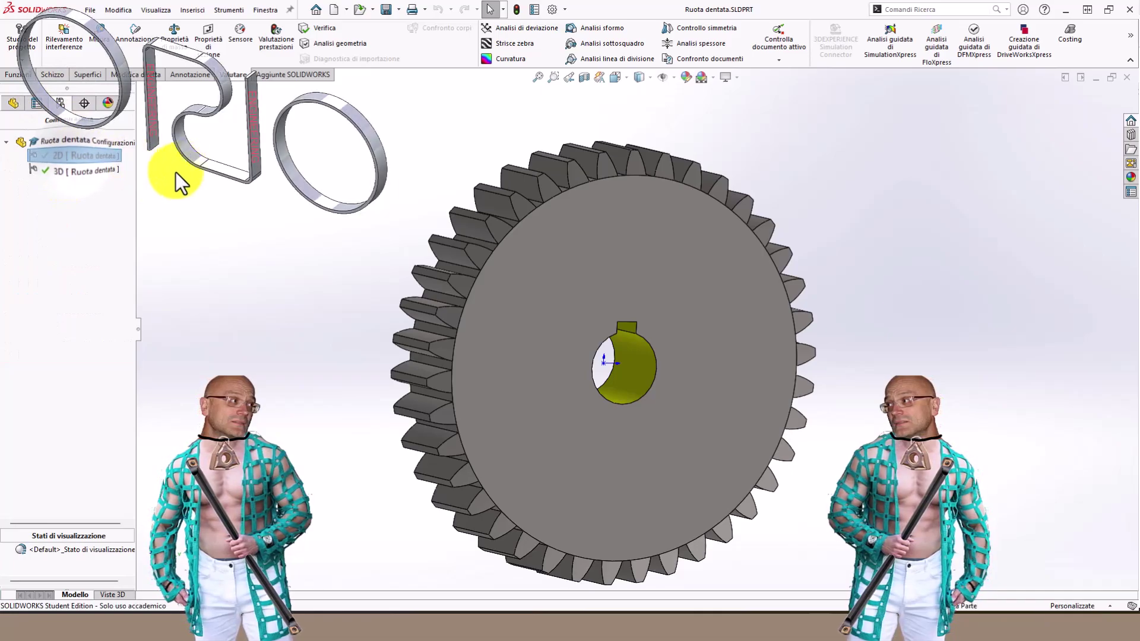
pyautogui.click(16, 102)
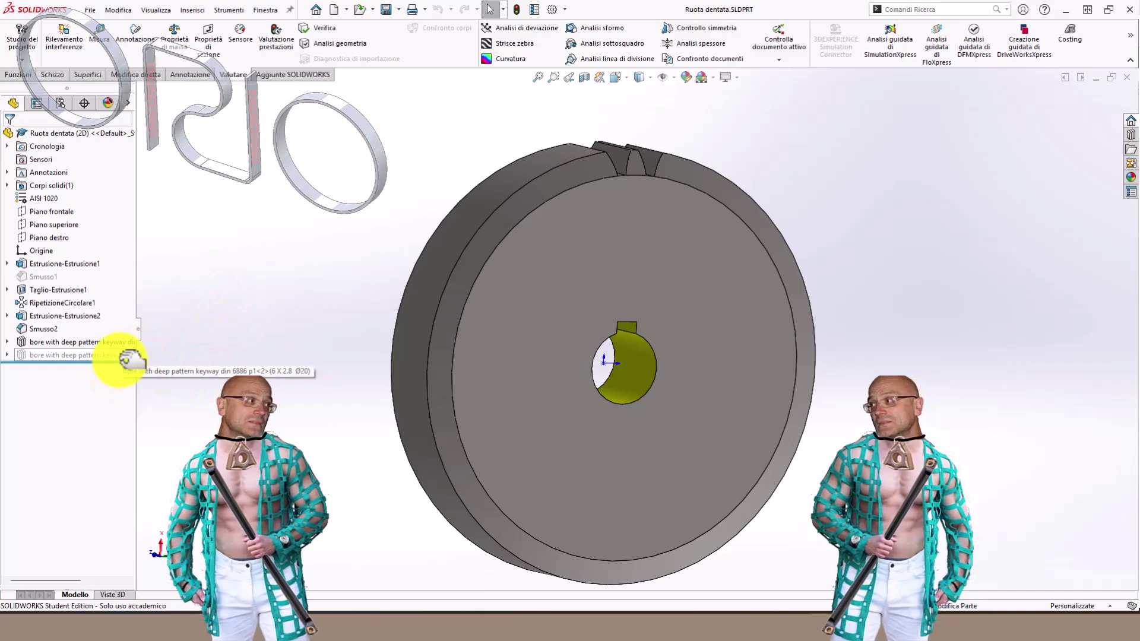
pyautogui.moveTo(126, 358); pyautogui.dragTo(133, 350)
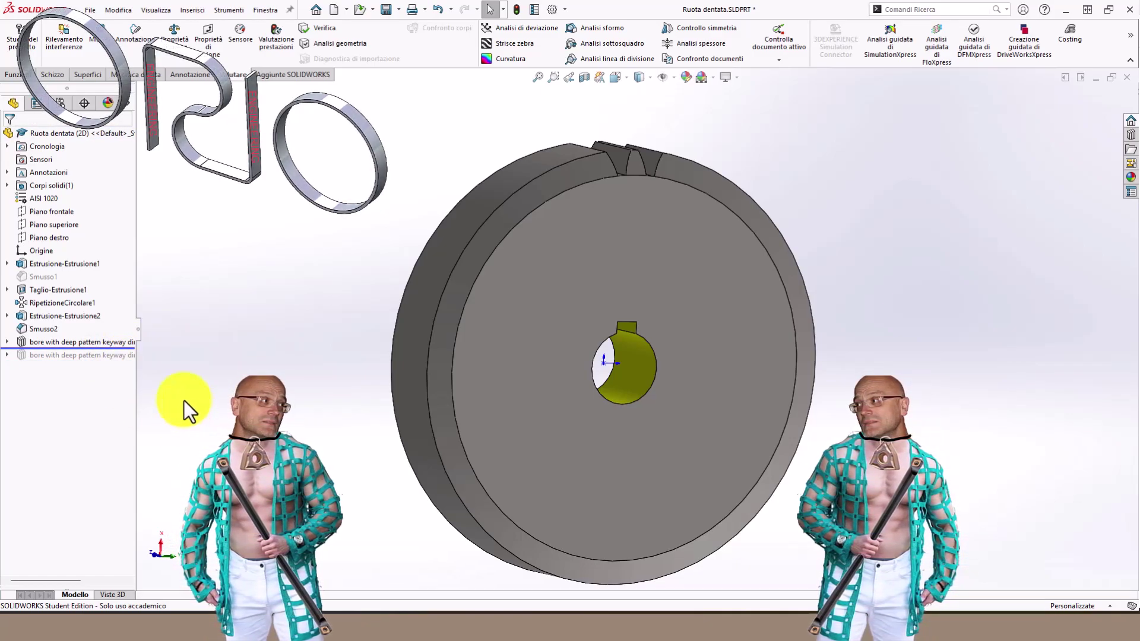
# In the 3D configuration, unsuppress the first keyed-bore feature, then check the erroring Smusso2
pyautogui.click(60, 103)
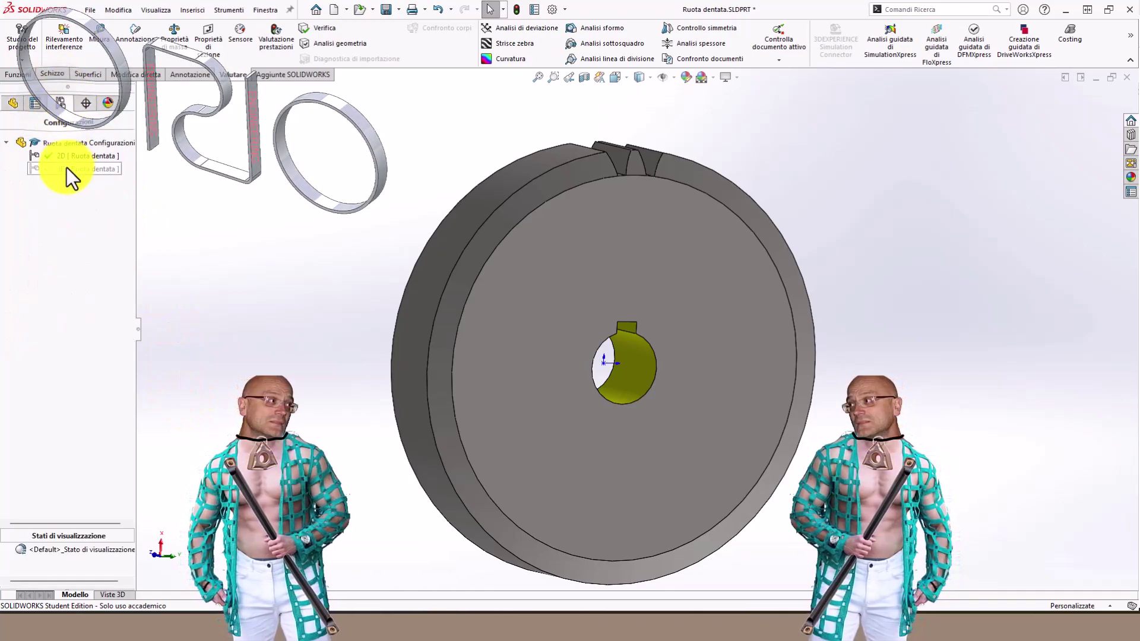
pyautogui.doubleClick(66, 168)
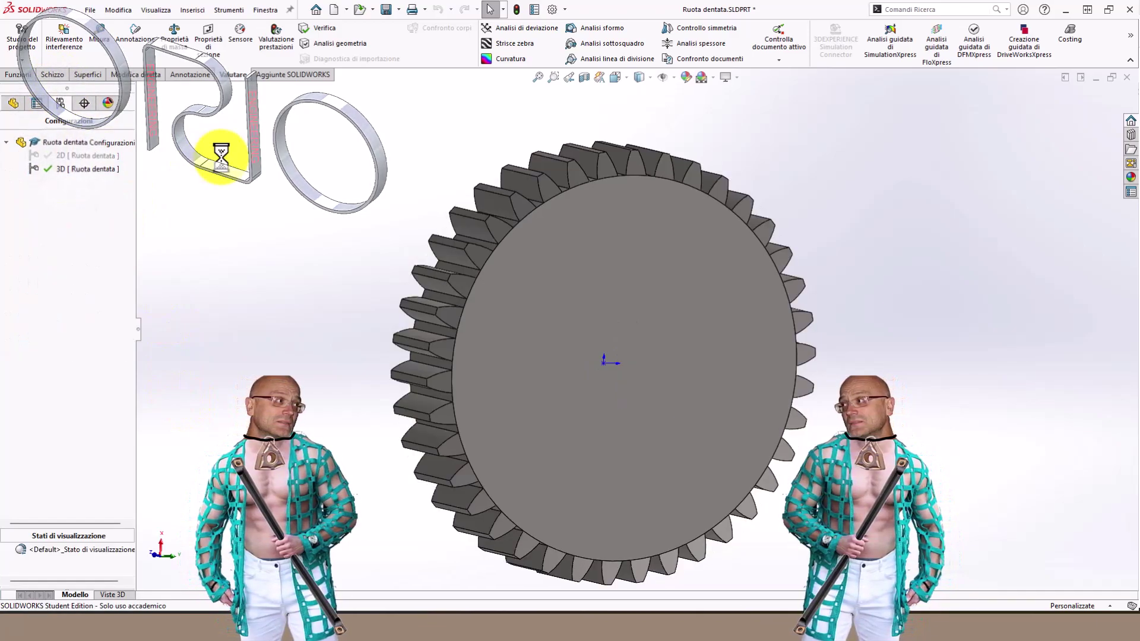
pyautogui.click(13, 104)
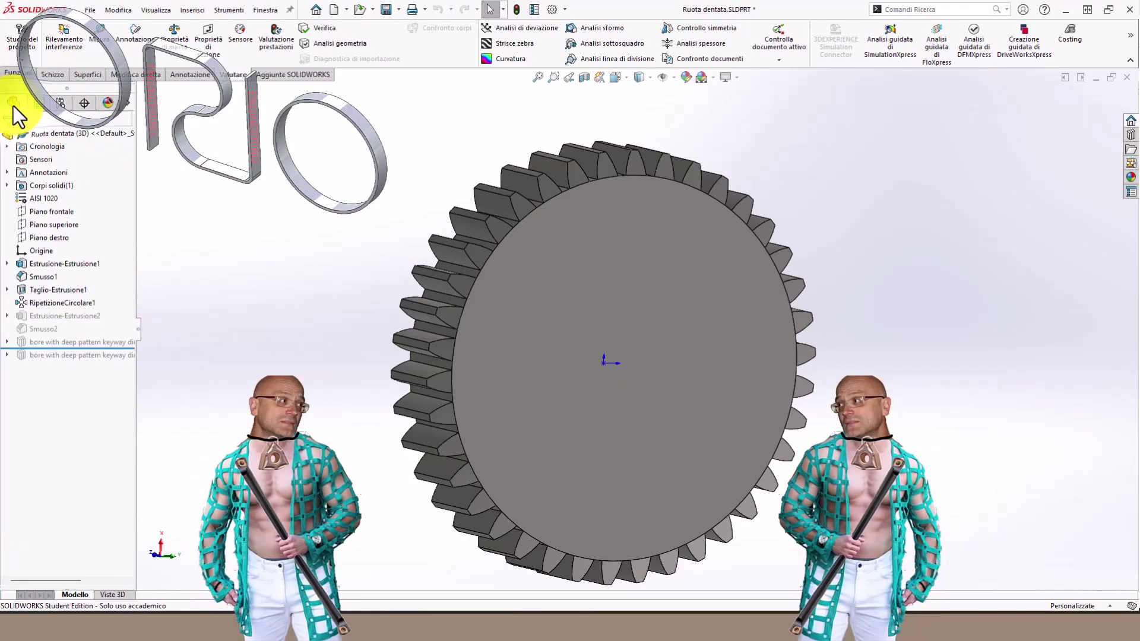
pyautogui.click(107, 342)
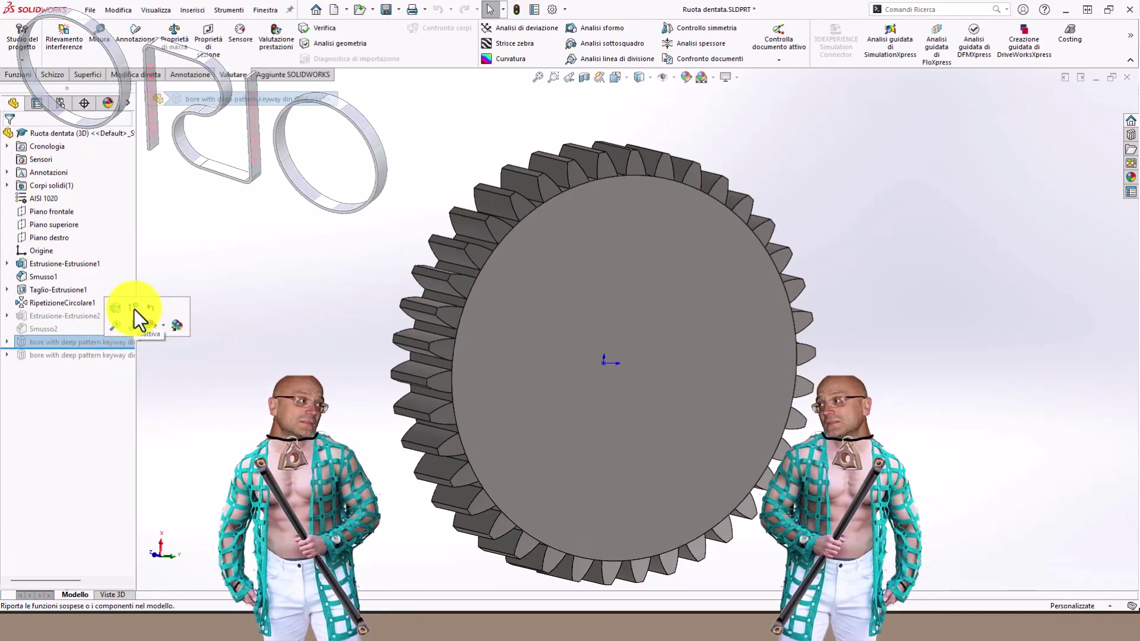
pyautogui.click(132, 308)
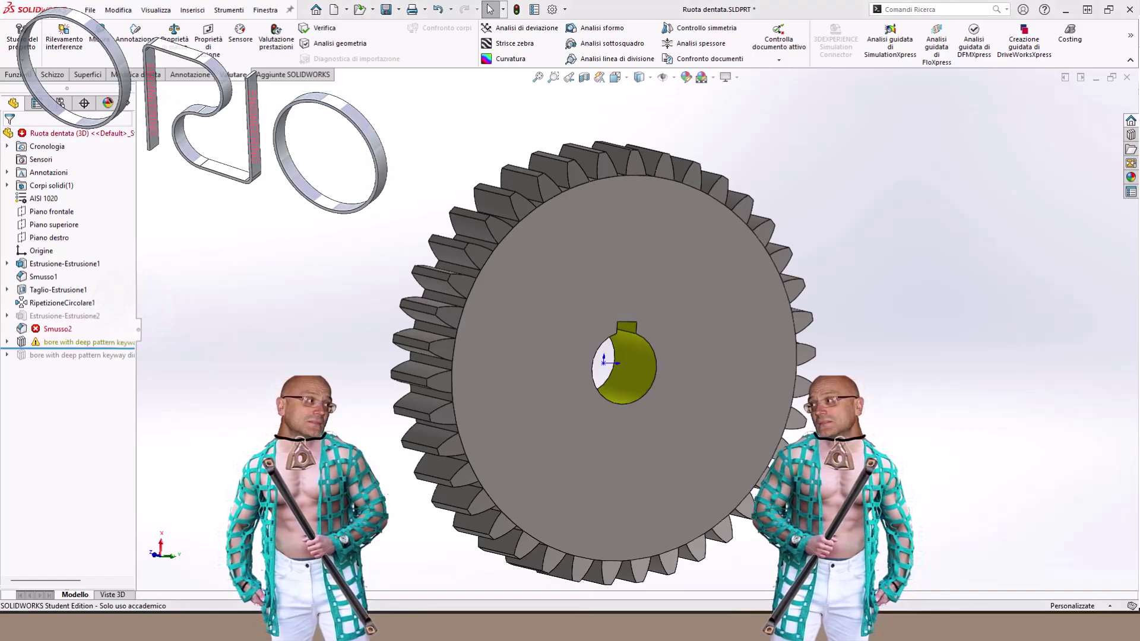
pyautogui.click(50, 328)
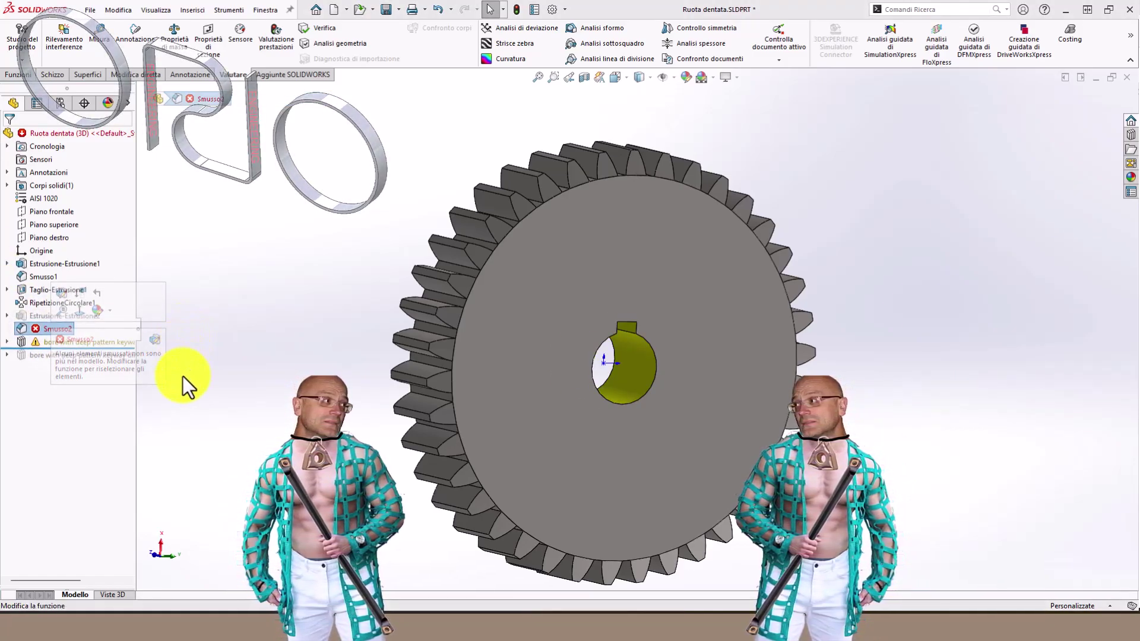
pyautogui.click(342, 341)
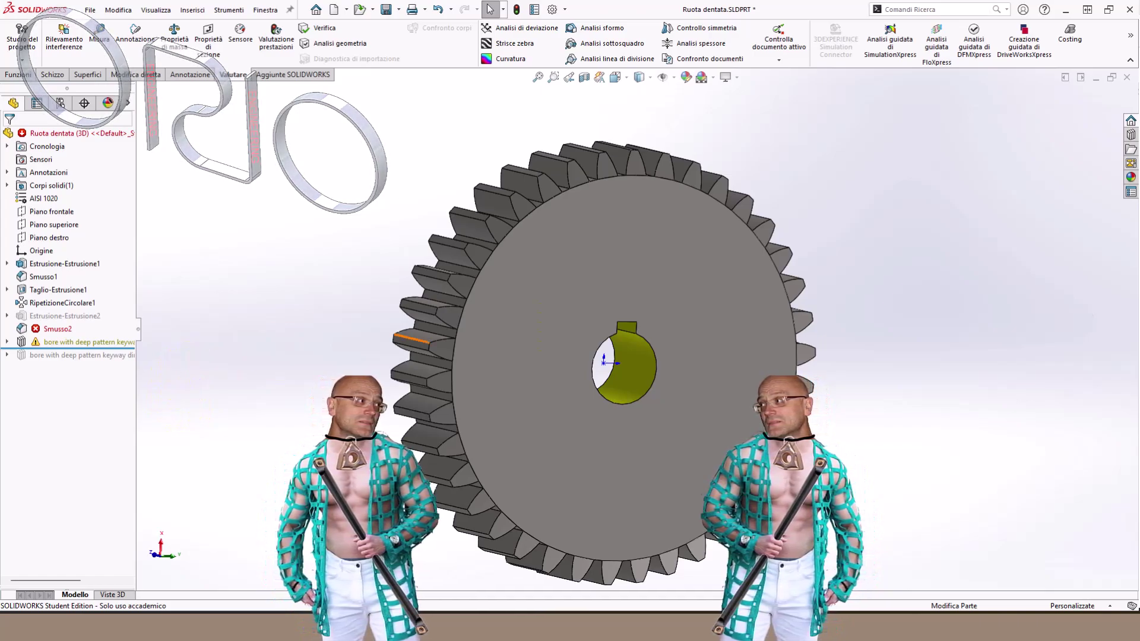
# Rebuild with Ctrl+B and review the What's Wrong error report
pyautogui.hotkey('ctrl', 'b')
pyautogui.moveTo(429, 255); pyautogui.dragTo(470, 168)
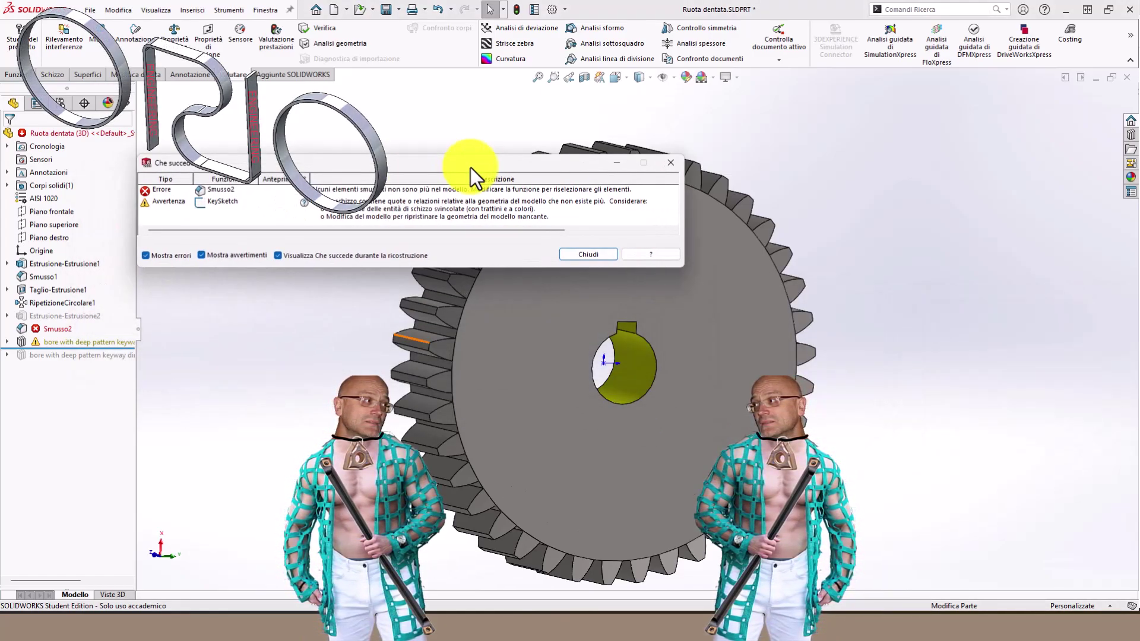
pyautogui.click(671, 162)
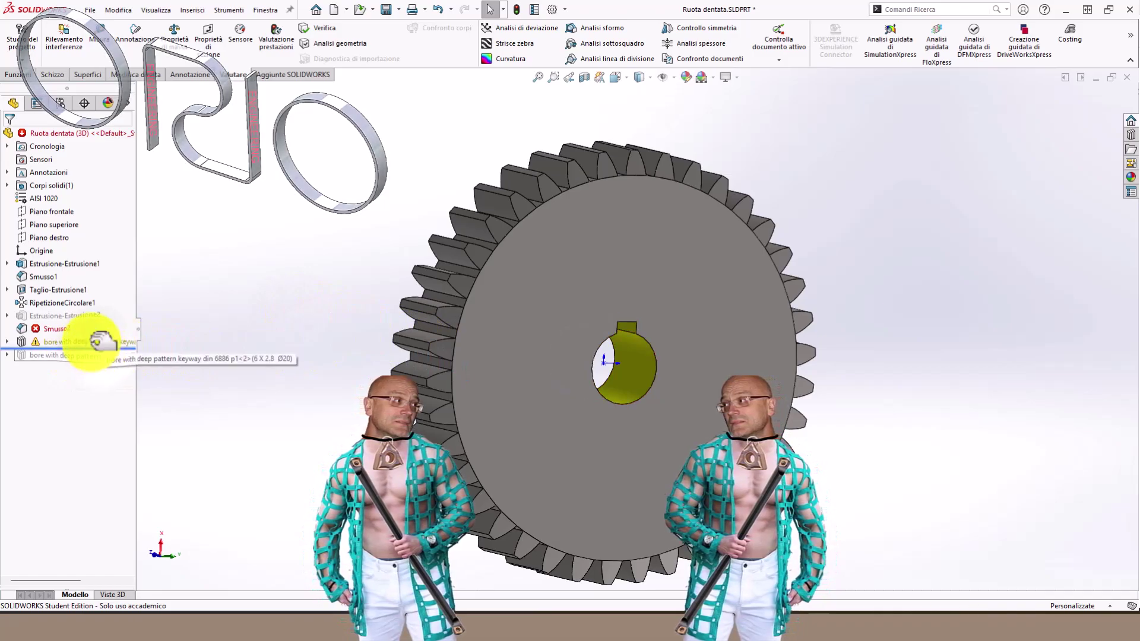
# Edit the Keyway sketch under the keyed-bore feature
pyautogui.click(16, 340)
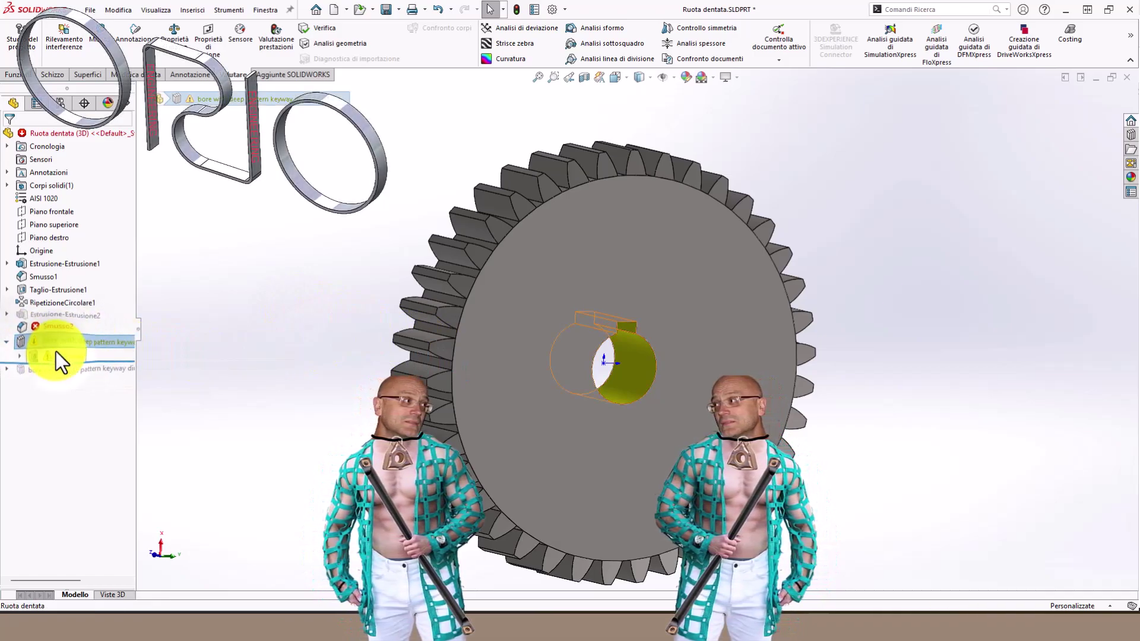
pyautogui.click(56, 353)
pyautogui.click(80, 317)
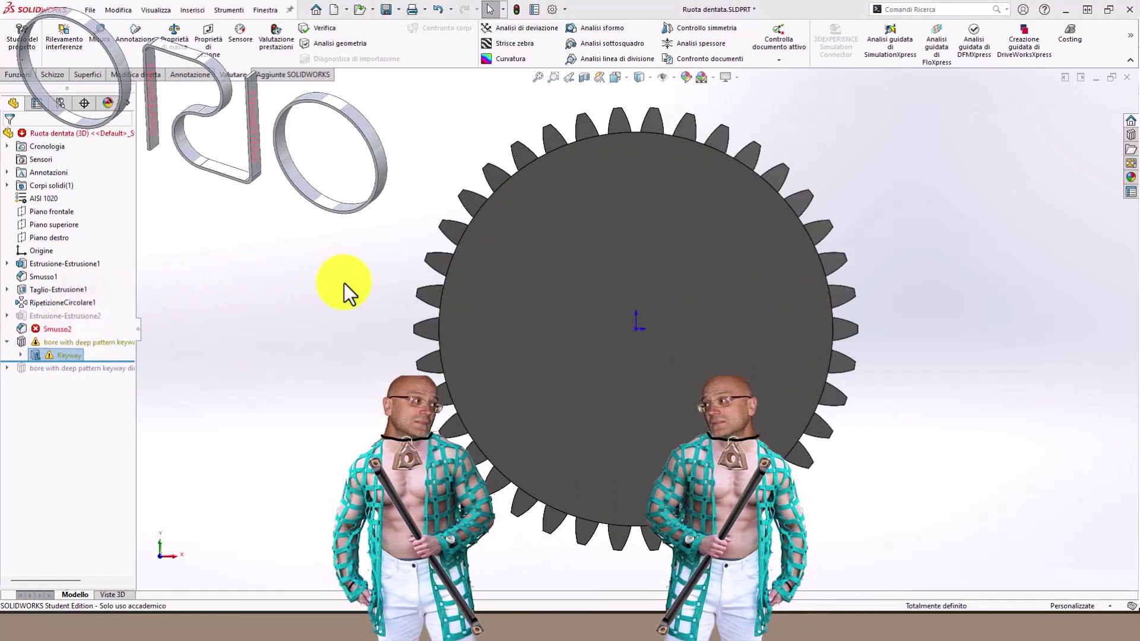
# Delete the dangling Concentrico19 relation from the bore arc
pyautogui.scroll(-2, 679, 347)
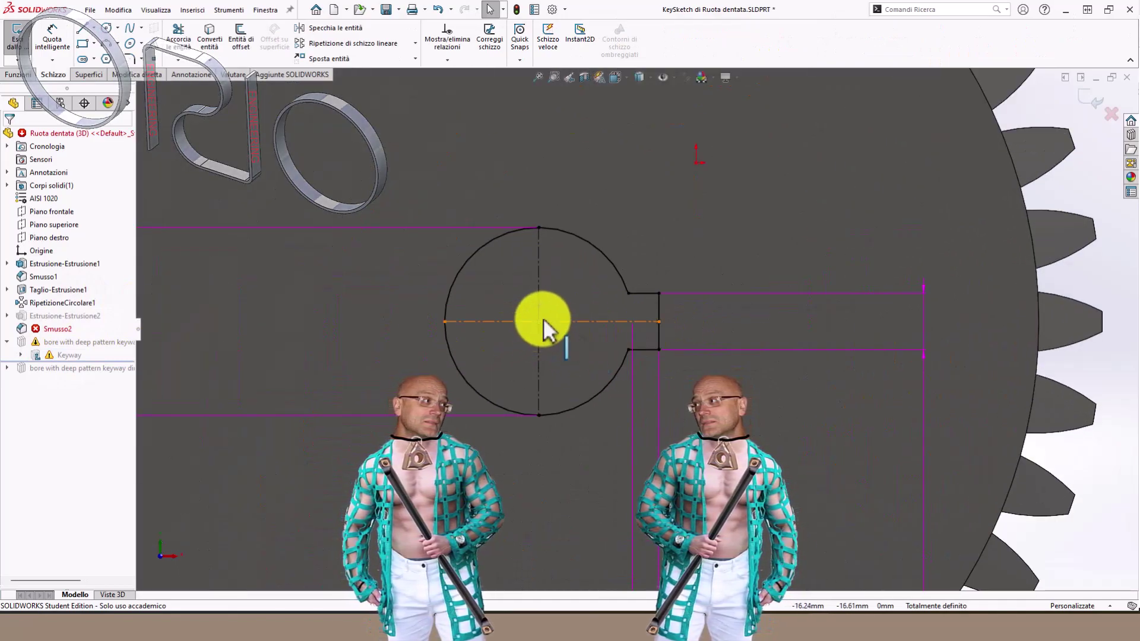
pyautogui.click(608, 259)
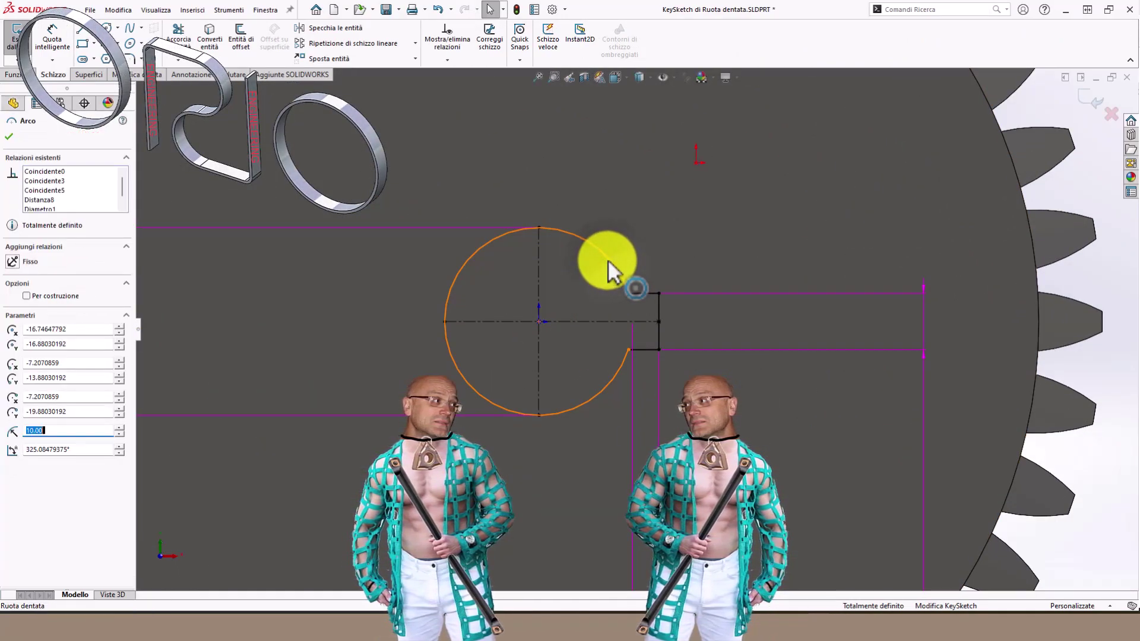
pyautogui.scroll(-2, 581, 301)
pyautogui.scroll(-2, 564, 343)
pyautogui.scroll(2, 564, 342)
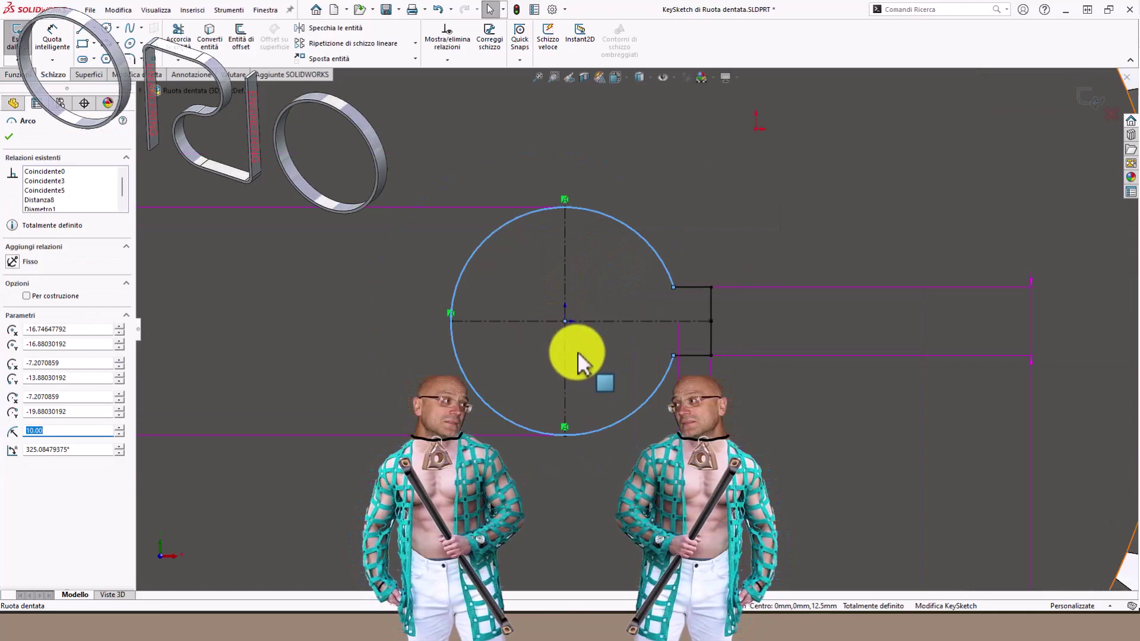
pyautogui.click(701, 355)
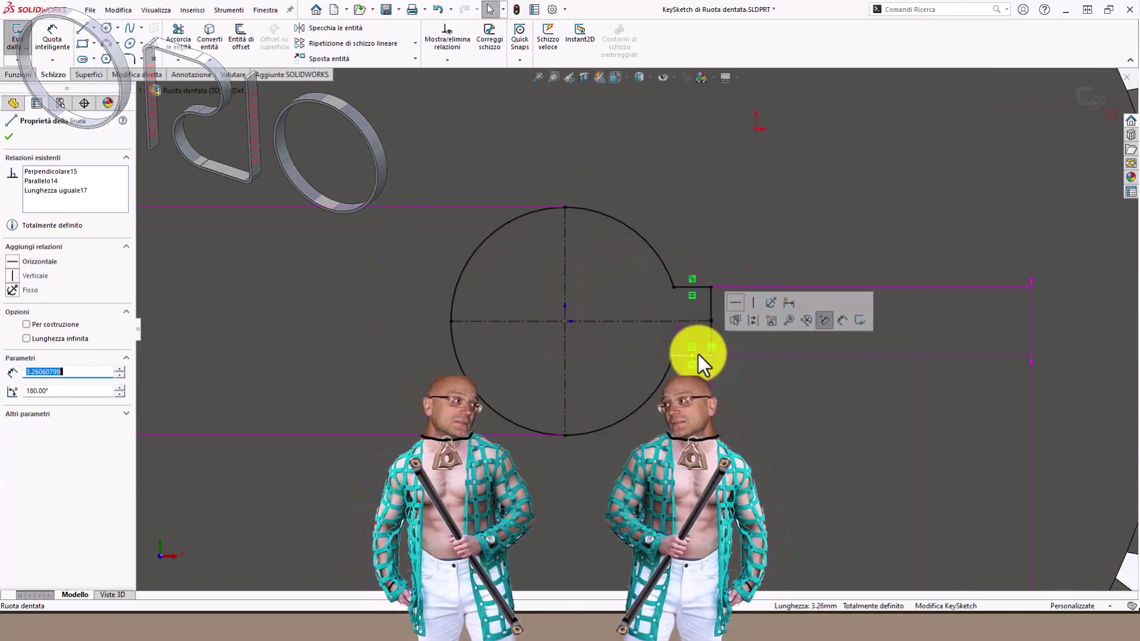
pyautogui.click(680, 288)
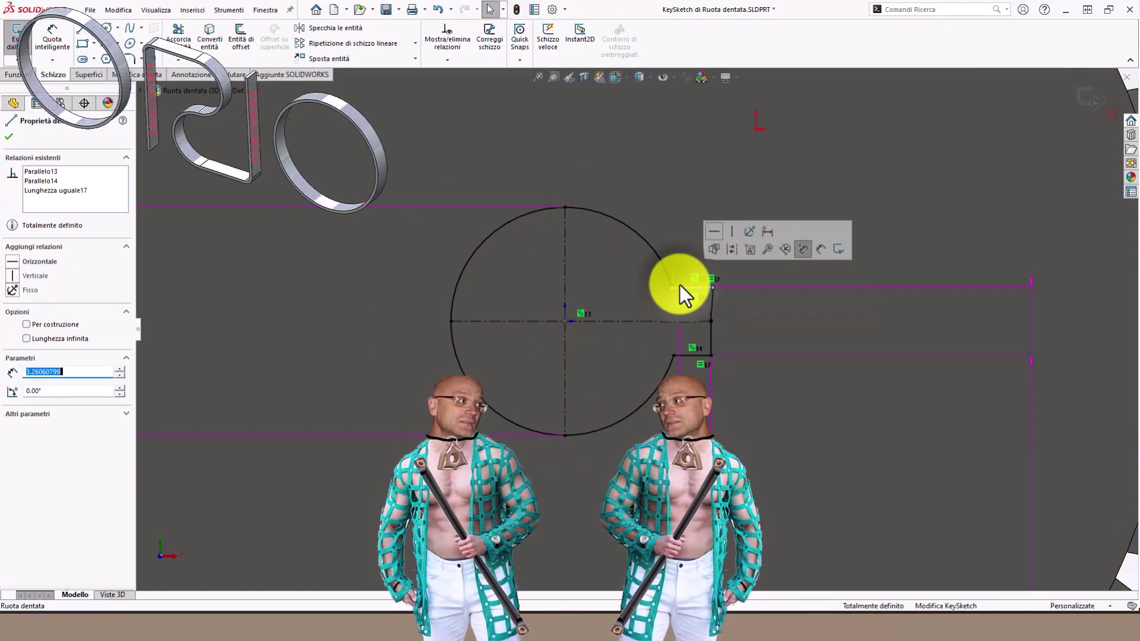
pyautogui.click(652, 244)
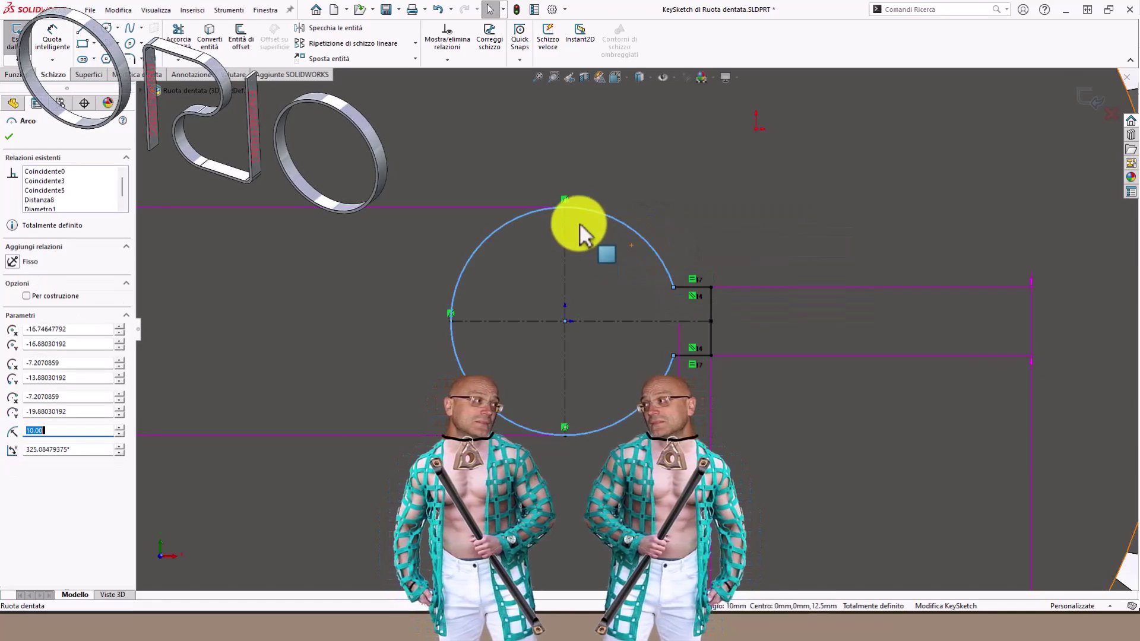
pyautogui.click(564, 197)
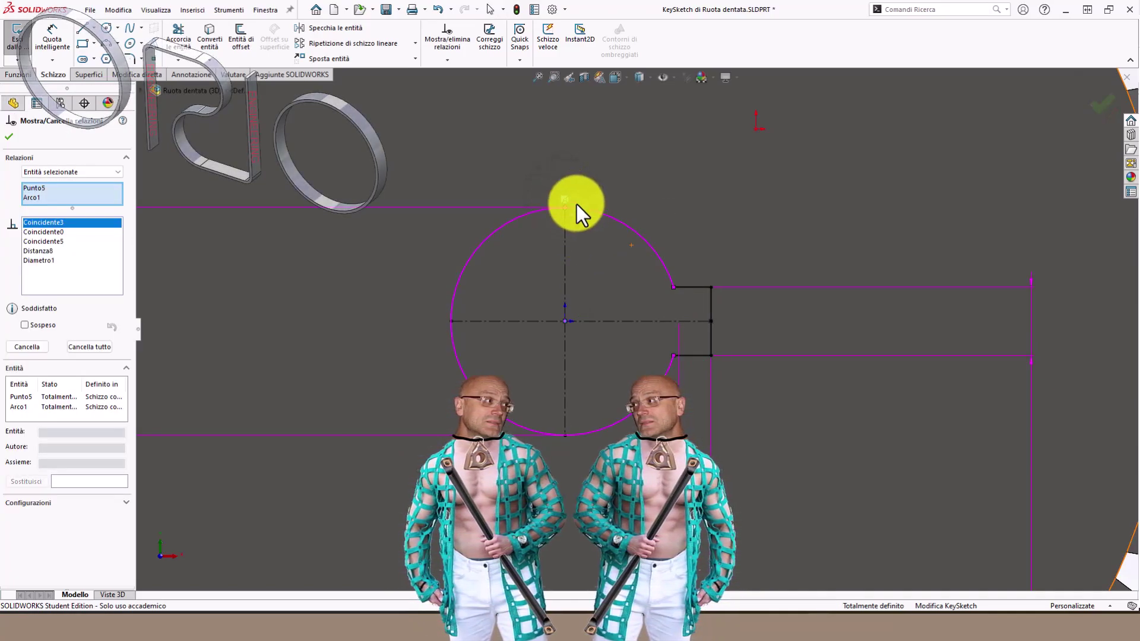
pyautogui.click(58, 173)
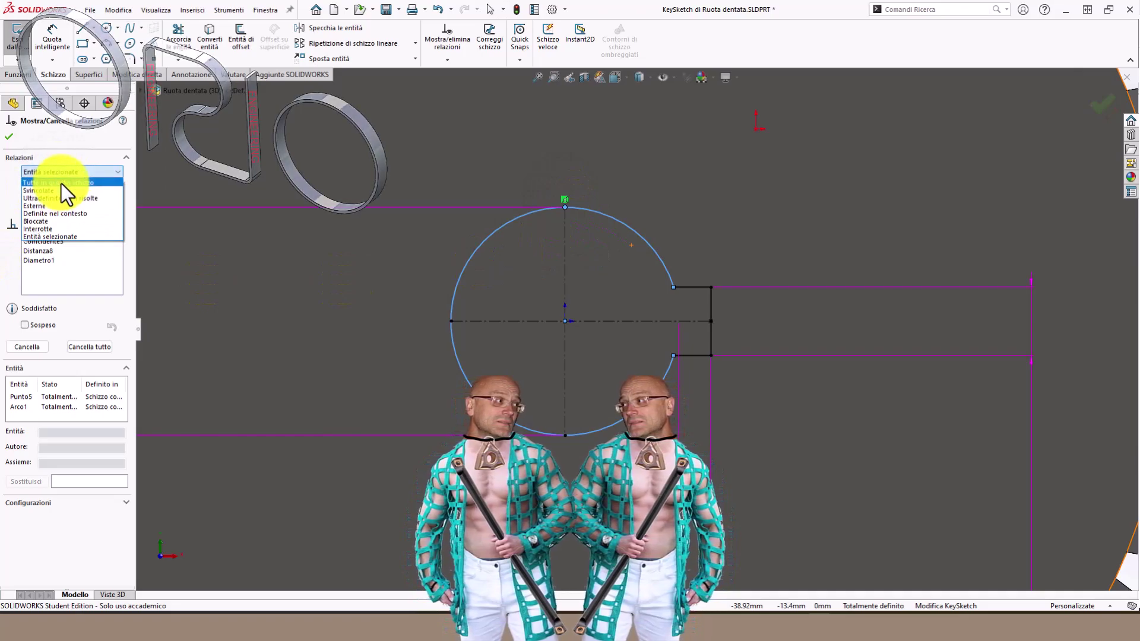
pyautogui.click(52, 192)
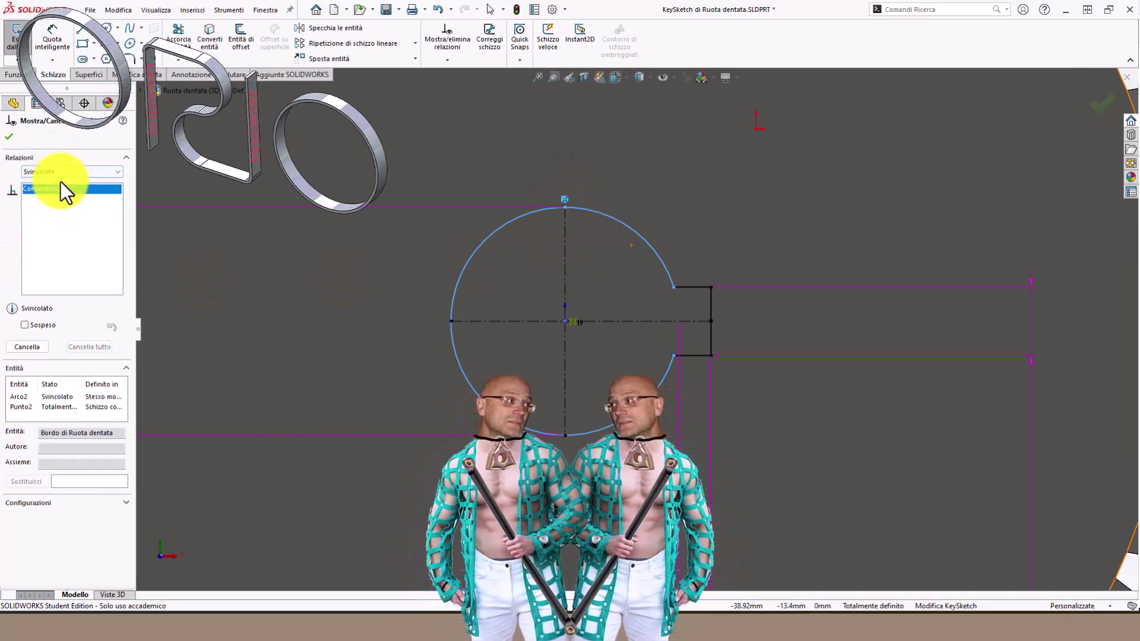
pyautogui.click(49, 191)
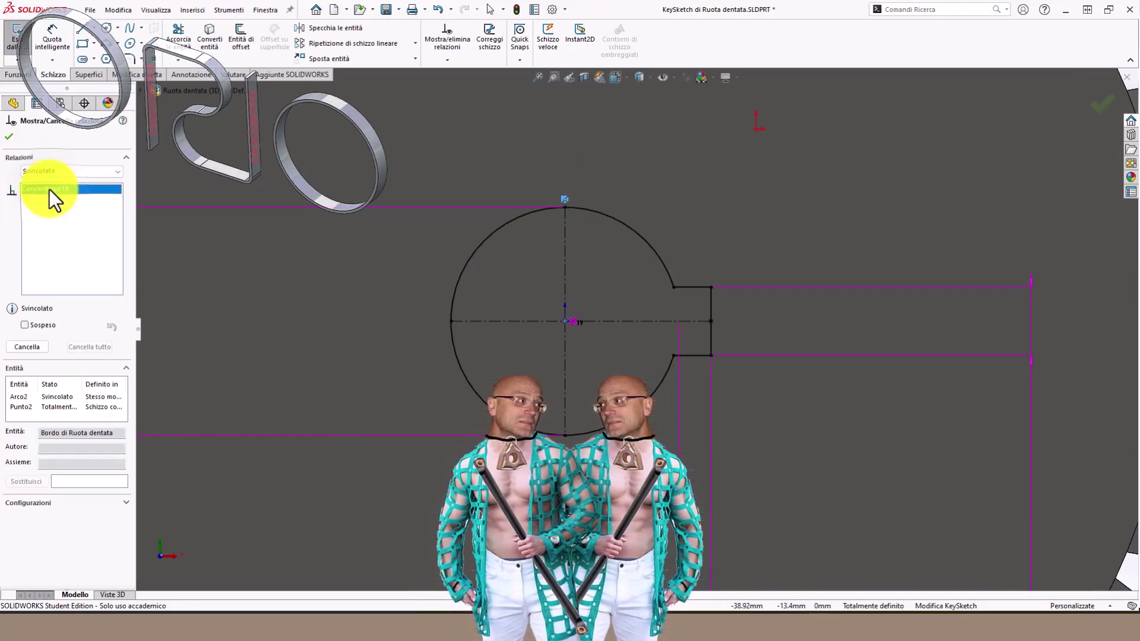
pyautogui.press('Delete')
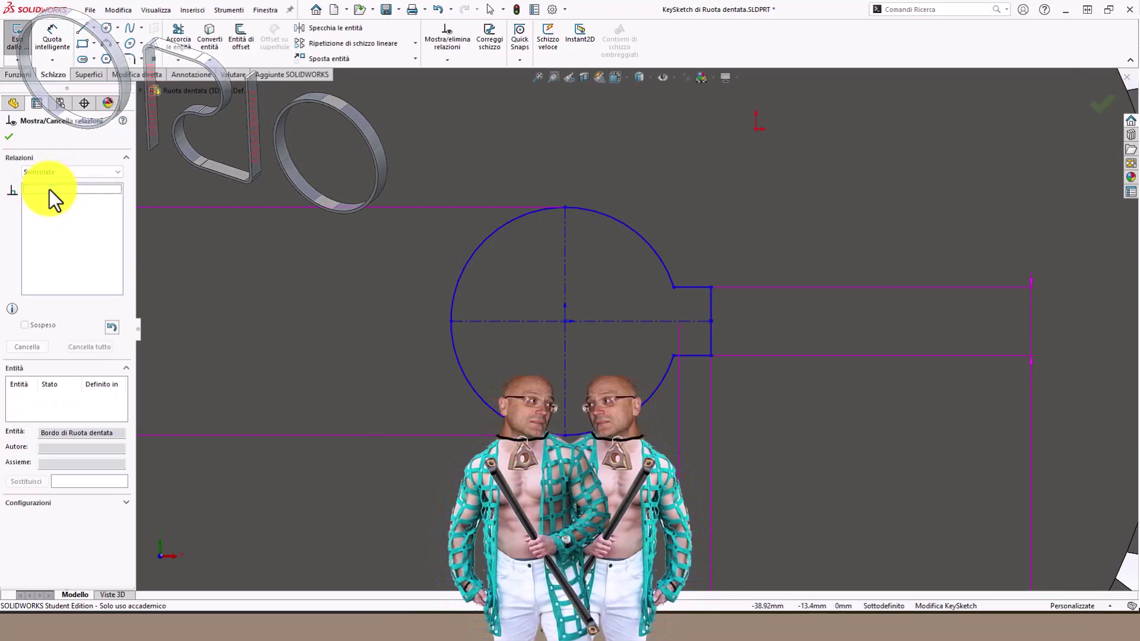
# Check the relations on the circle's centre, top, left and keyway corner points
pyautogui.scroll(2, 615, 343)
pyautogui.click(587, 323)
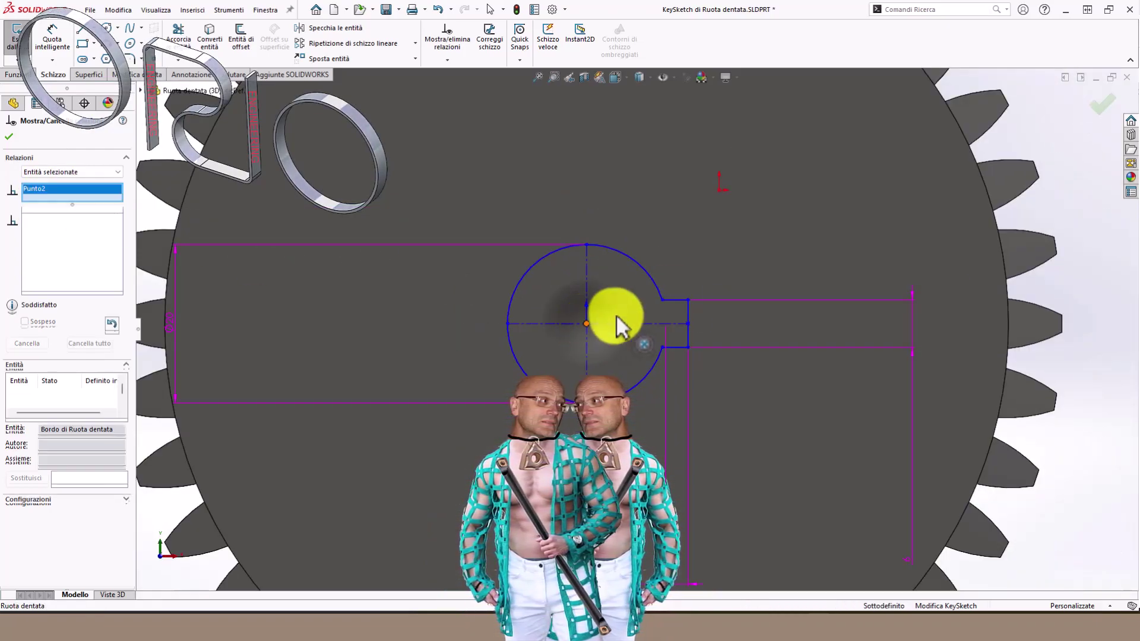
pyautogui.keyDown('ctrl'); pyautogui.click(663, 300); pyautogui.keyUp('ctrl')
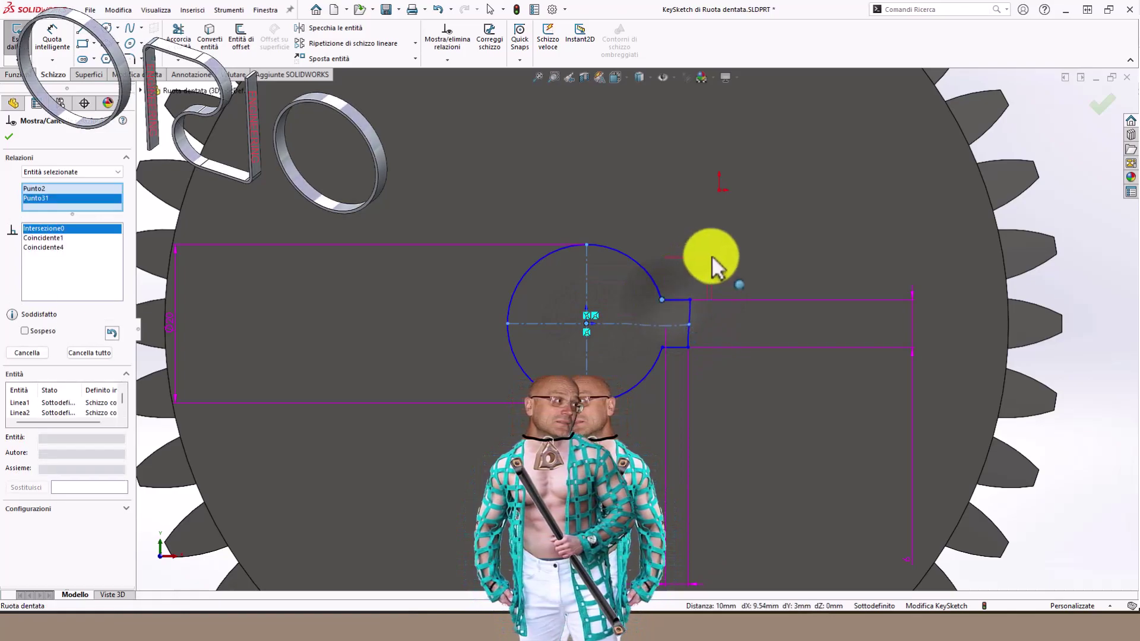
pyautogui.keyDown('ctrl'); pyautogui.click(586, 244); pyautogui.keyUp('ctrl')
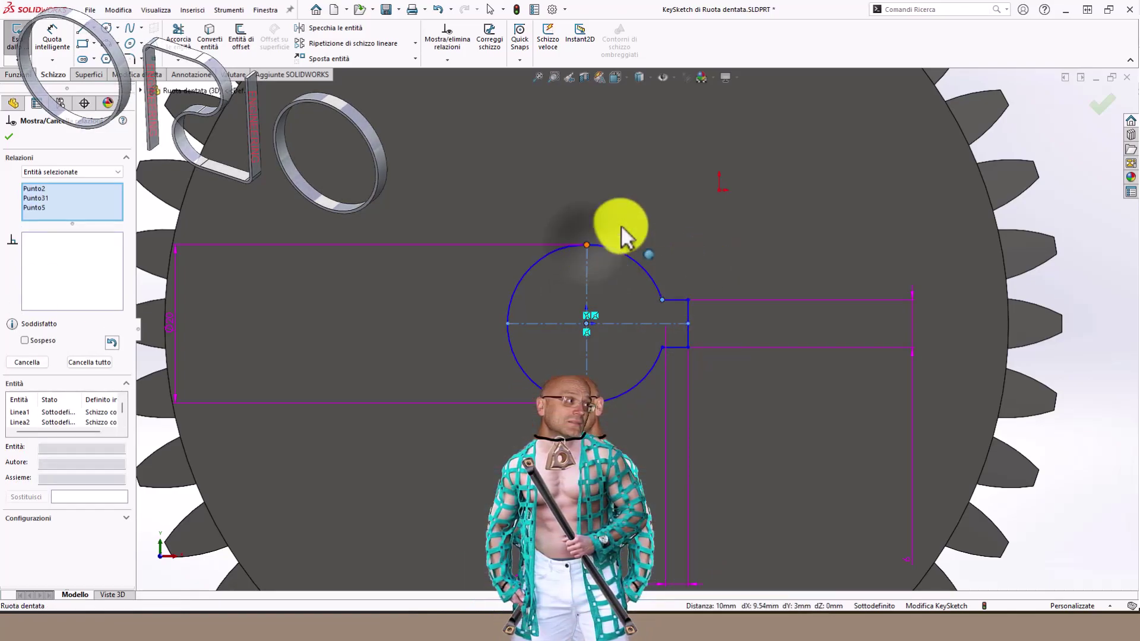
pyautogui.keyDown('ctrl'); pyautogui.click(507, 324); pyautogui.keyUp('ctrl')
pyautogui.scroll(3, 688, 330)
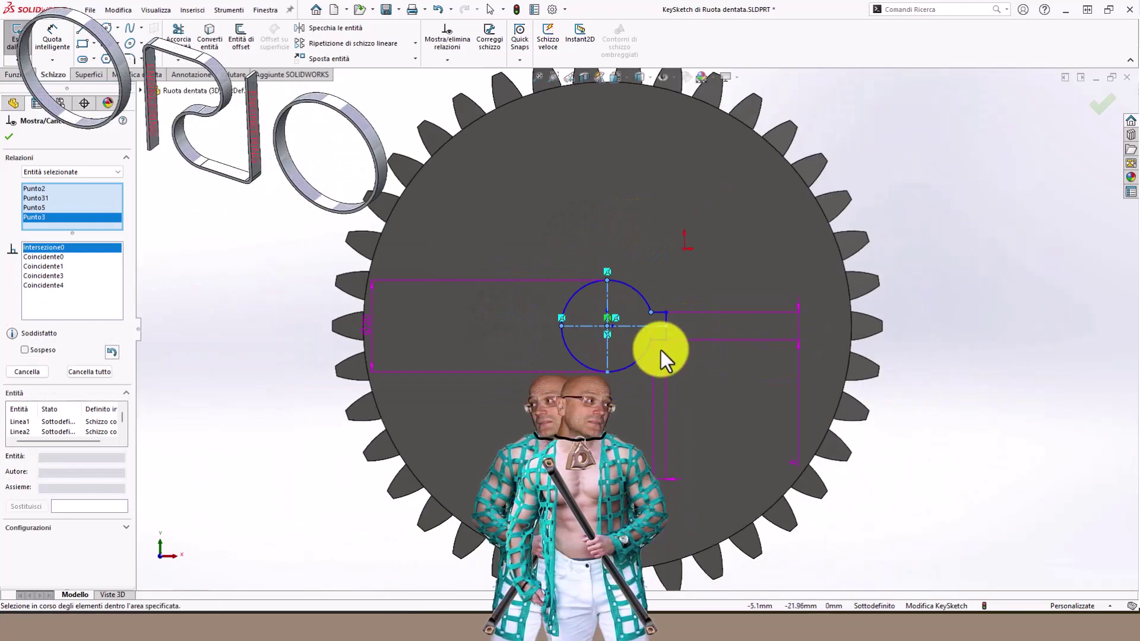
pyautogui.press('Escape')
# Make the bore circle centre coincident with the part origin and exit the sketch
pyautogui.click(666, 339)
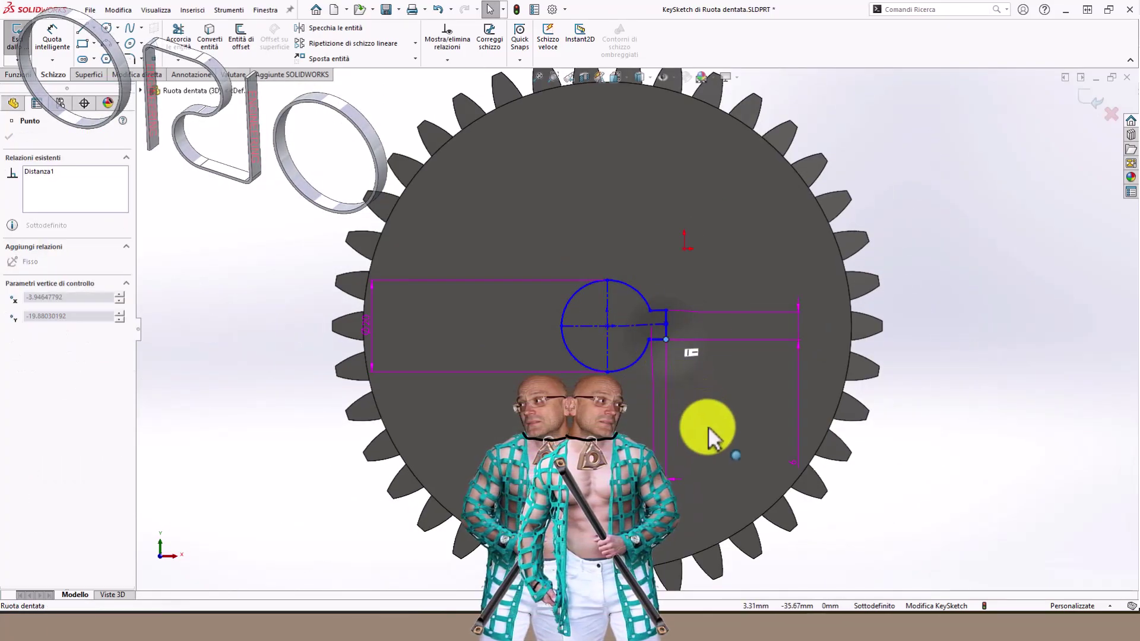
pyautogui.moveTo(613, 338)
pyautogui.mouseDown()
pyautogui.moveTo(588, 416)
pyautogui.moveTo(577, 364)
pyautogui.mouseUp()
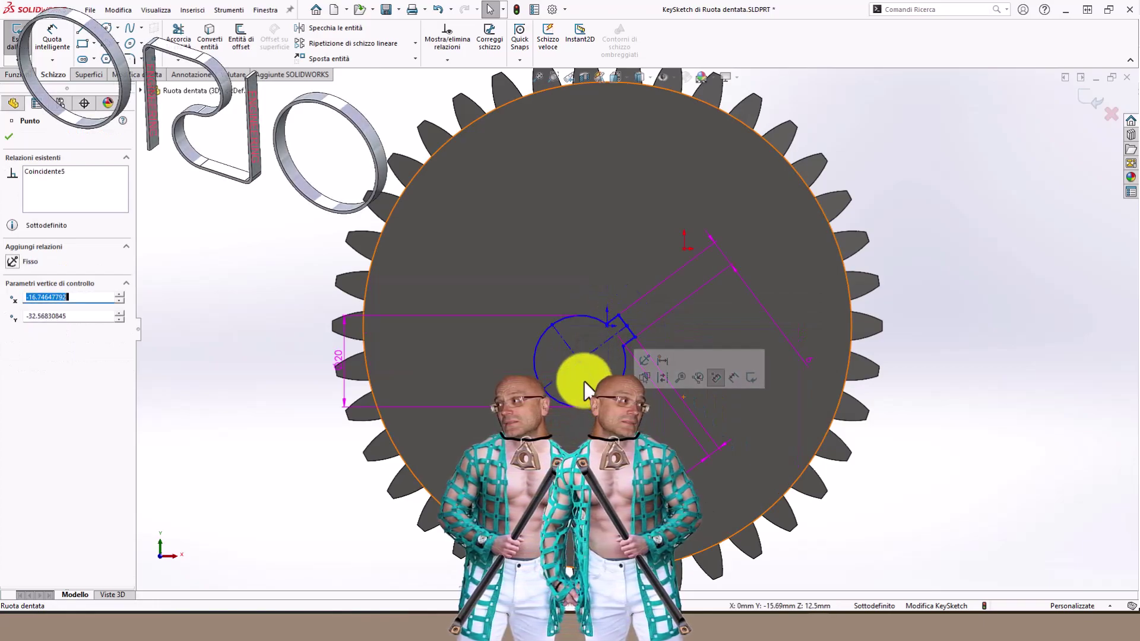
pyautogui.click(577, 362)
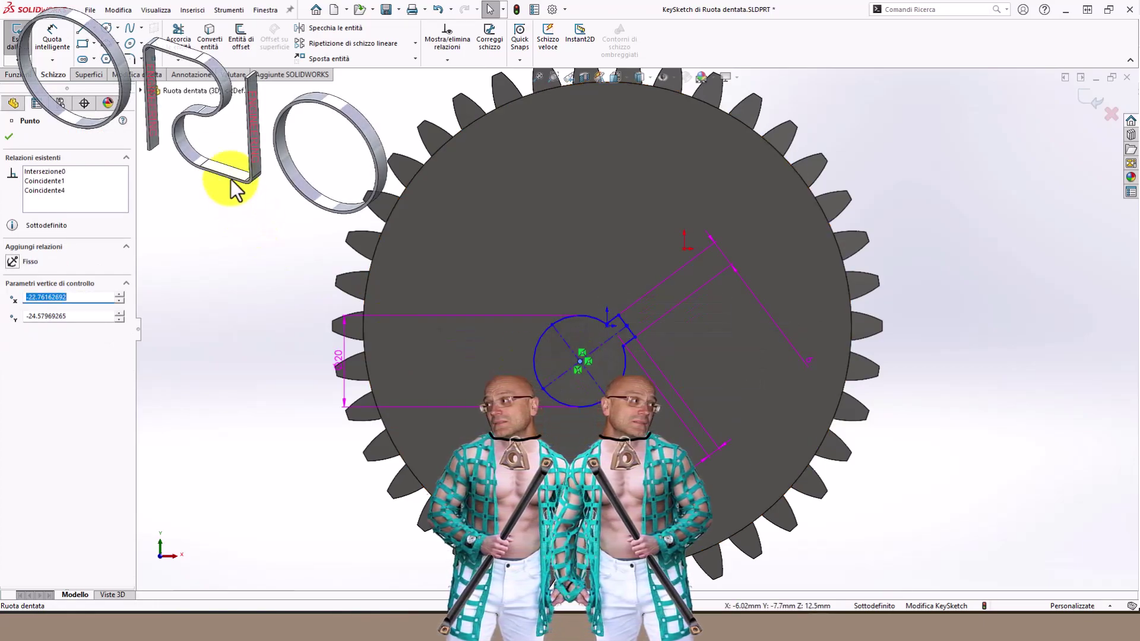
pyautogui.click(142, 92)
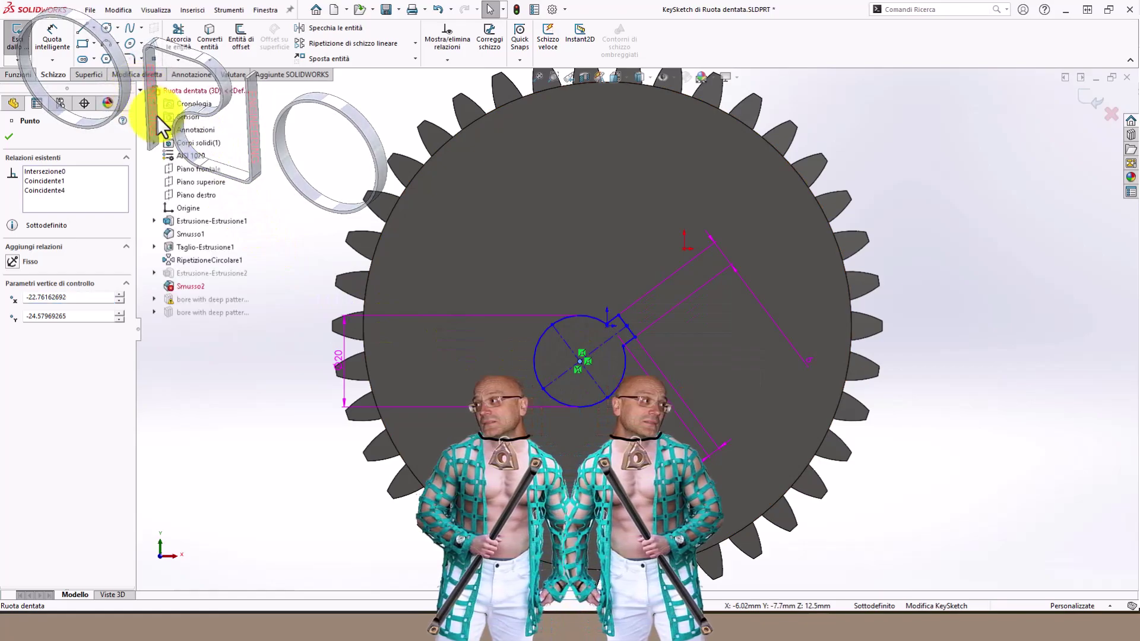
pyautogui.keyDown('ctrl'); pyautogui.click(191, 207); pyautogui.keyUp('ctrl')
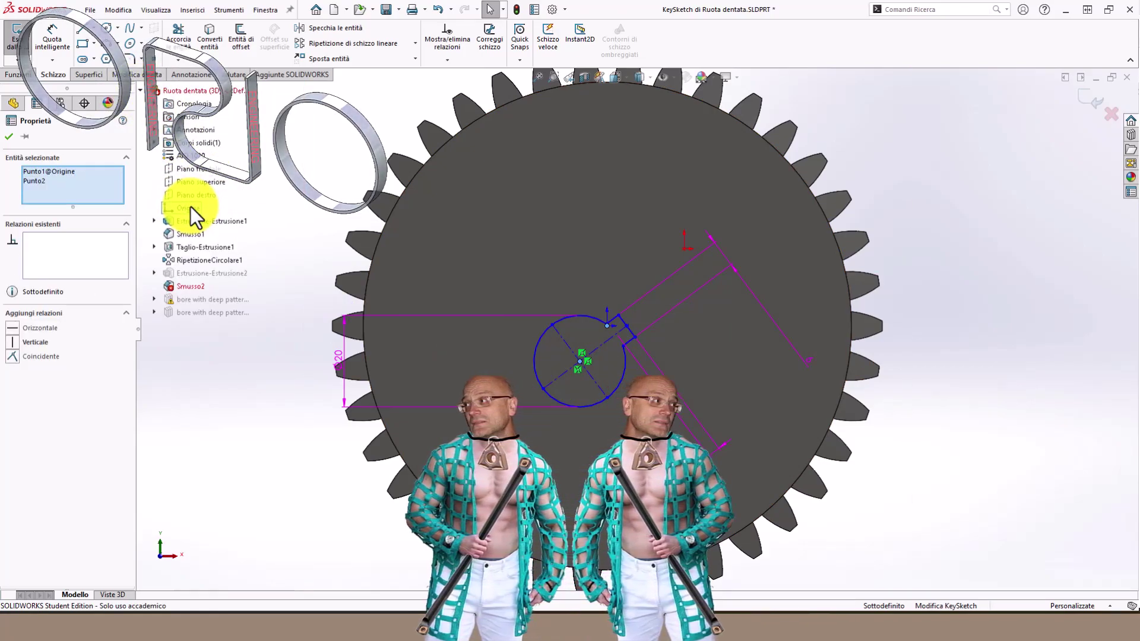
pyautogui.click(11, 357)
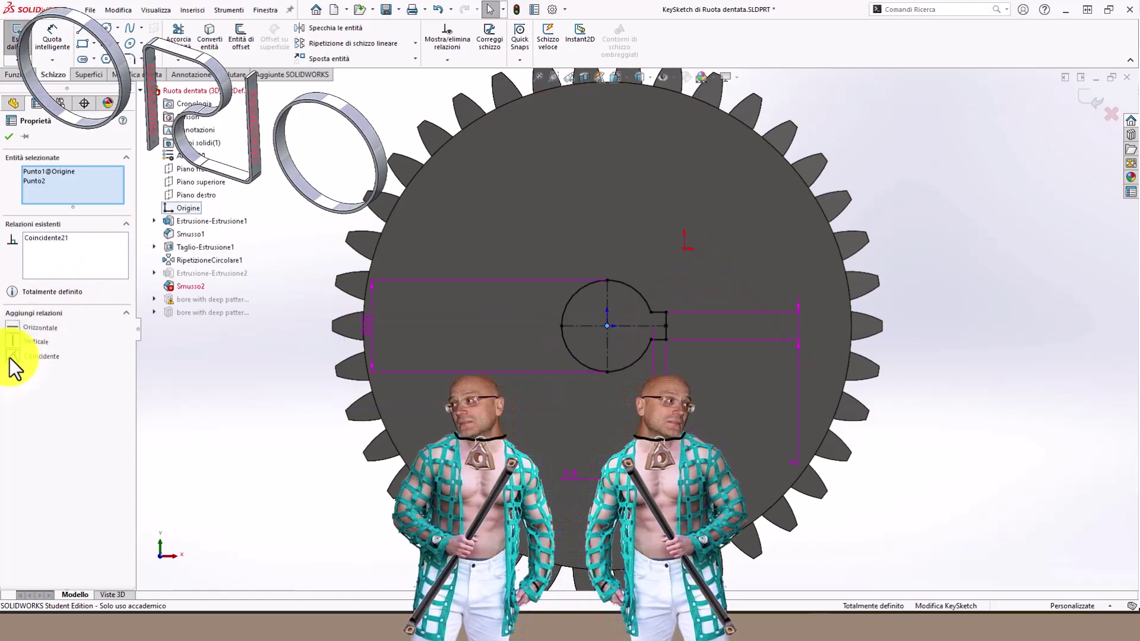
pyautogui.click(1089, 97)
# Dismiss the rebuild error, suppress the Smusso2 chamfer, and show the 2D/3D configurations
pyautogui.click(581, 253)
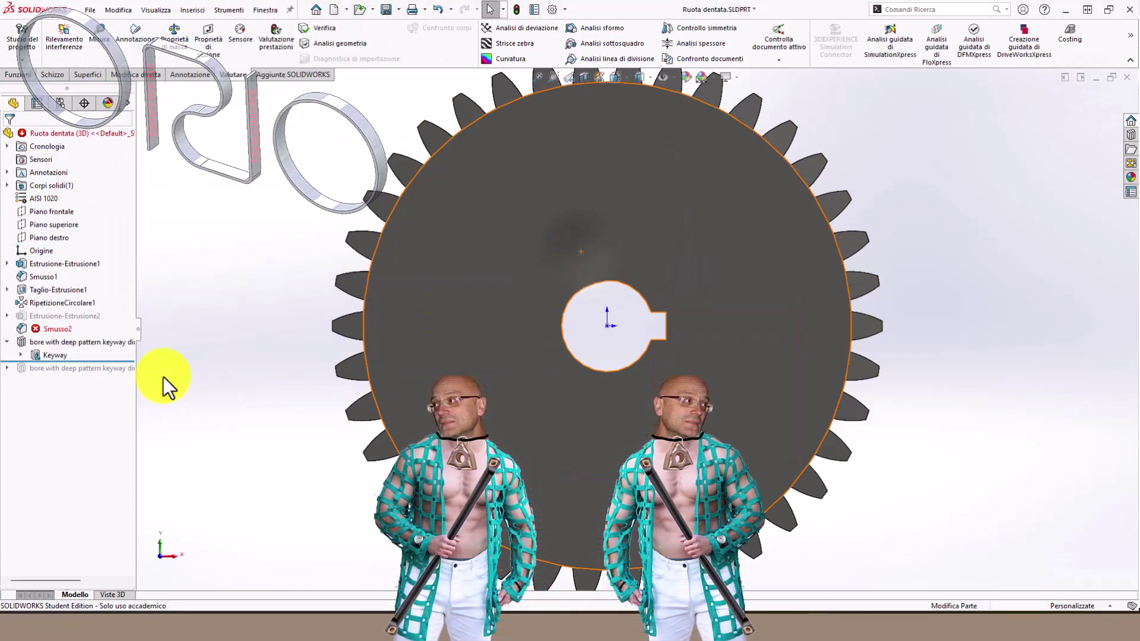
pyautogui.click(52, 328)
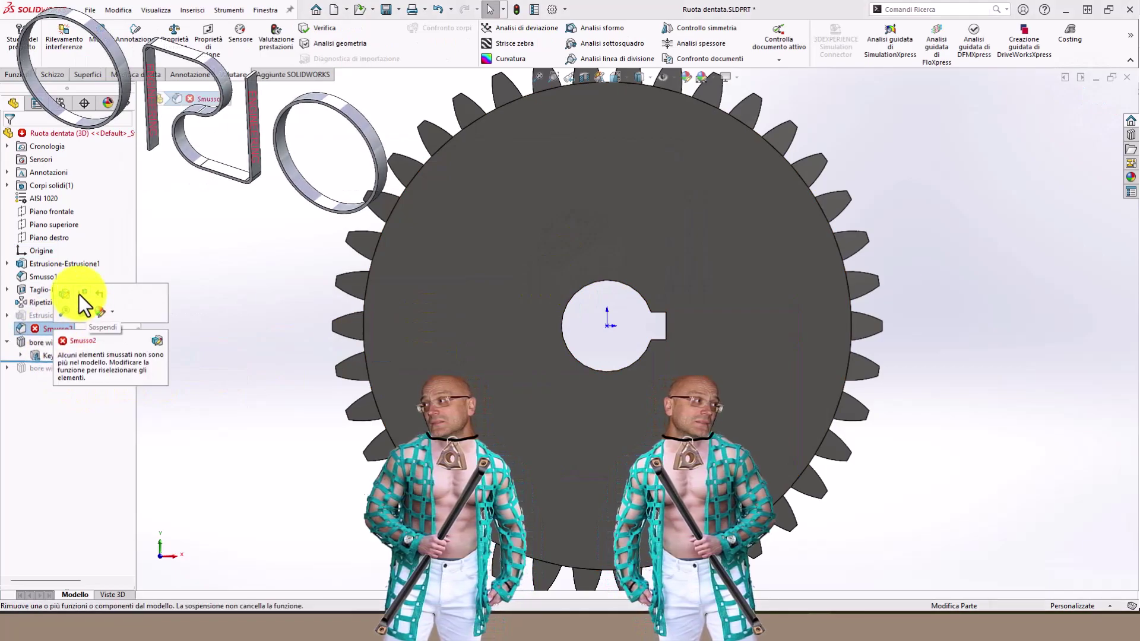
pyautogui.click(127, 273)
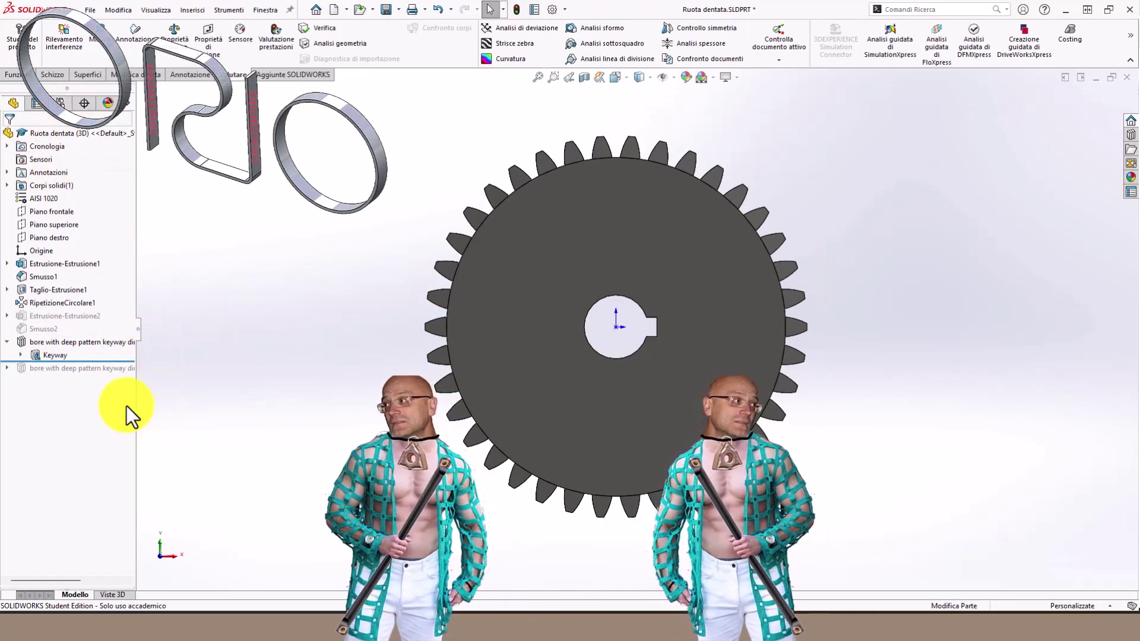
pyautogui.click(60, 103)
pyautogui.doubleClick(70, 155)
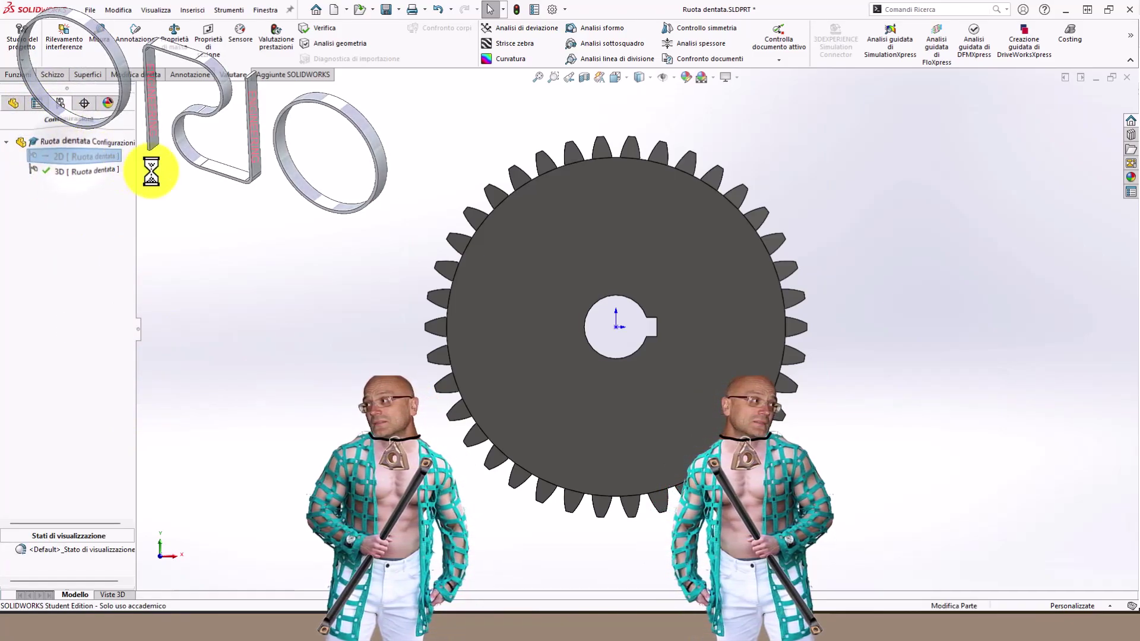
pyautogui.click(13, 102)
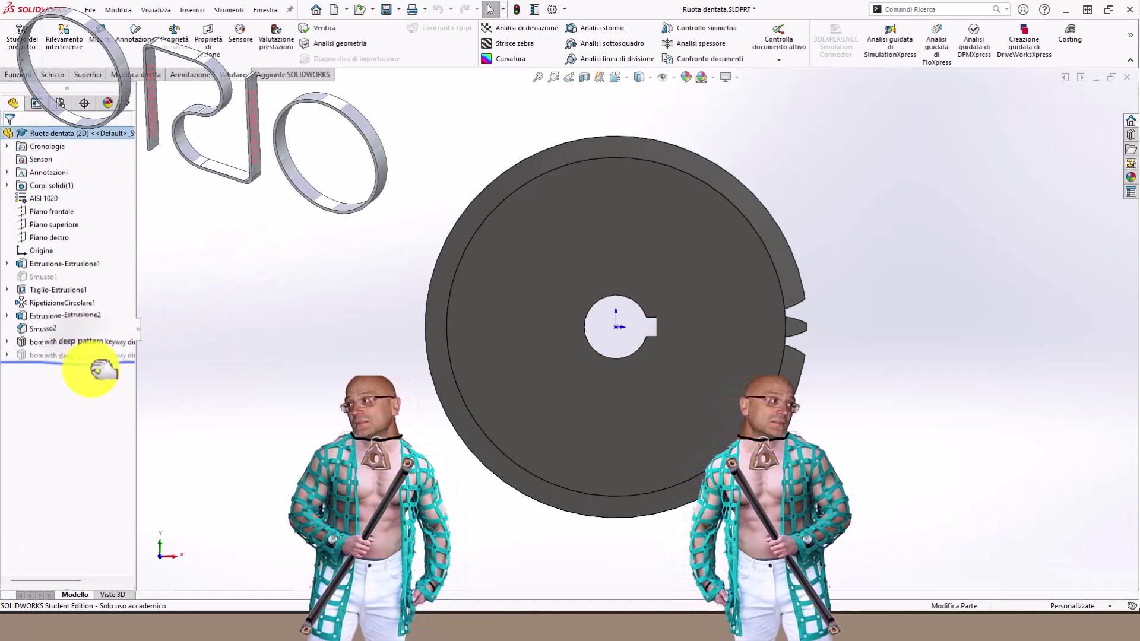
pyautogui.moveTo(89, 350); pyautogui.dragTo(99, 357)
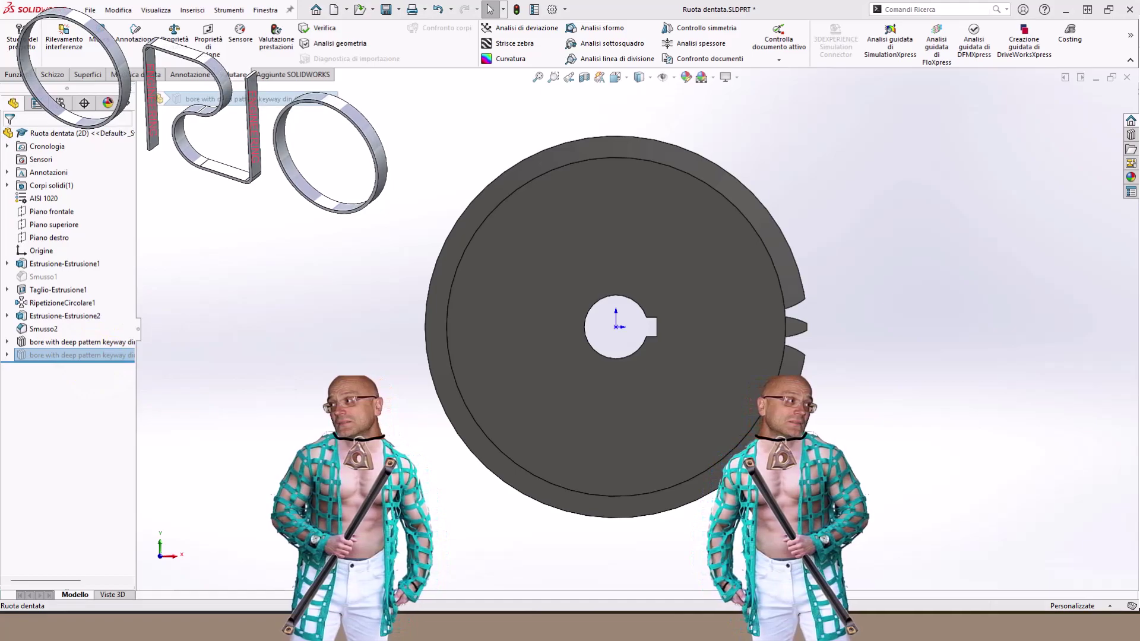
pyautogui.press('Delete')
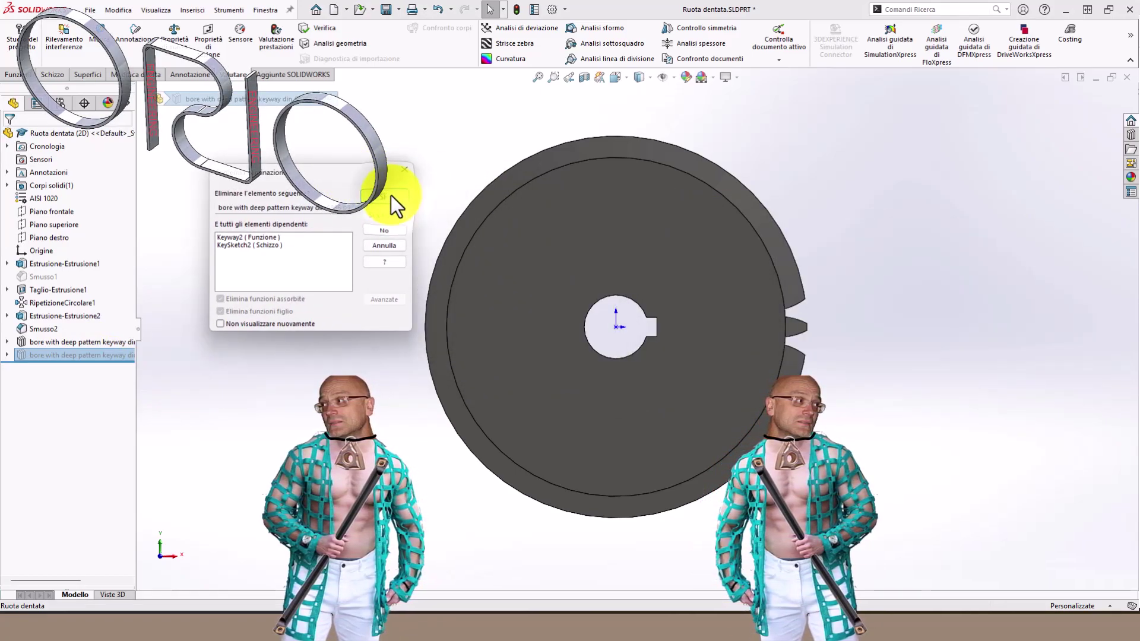
pyautogui.click(389, 195)
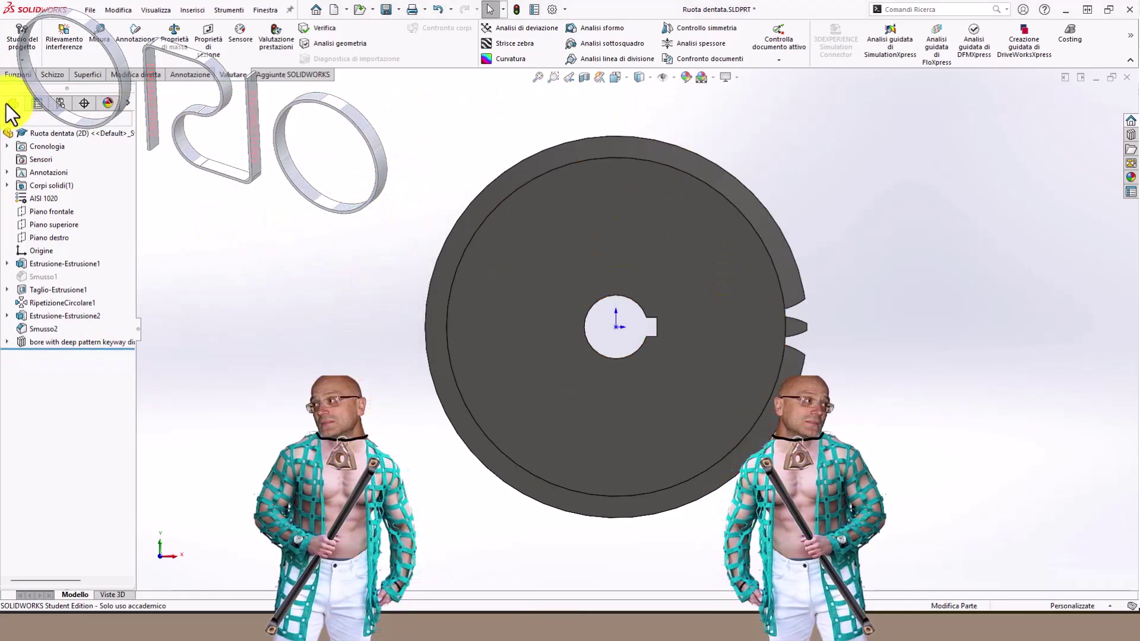
pyautogui.click(59, 104)
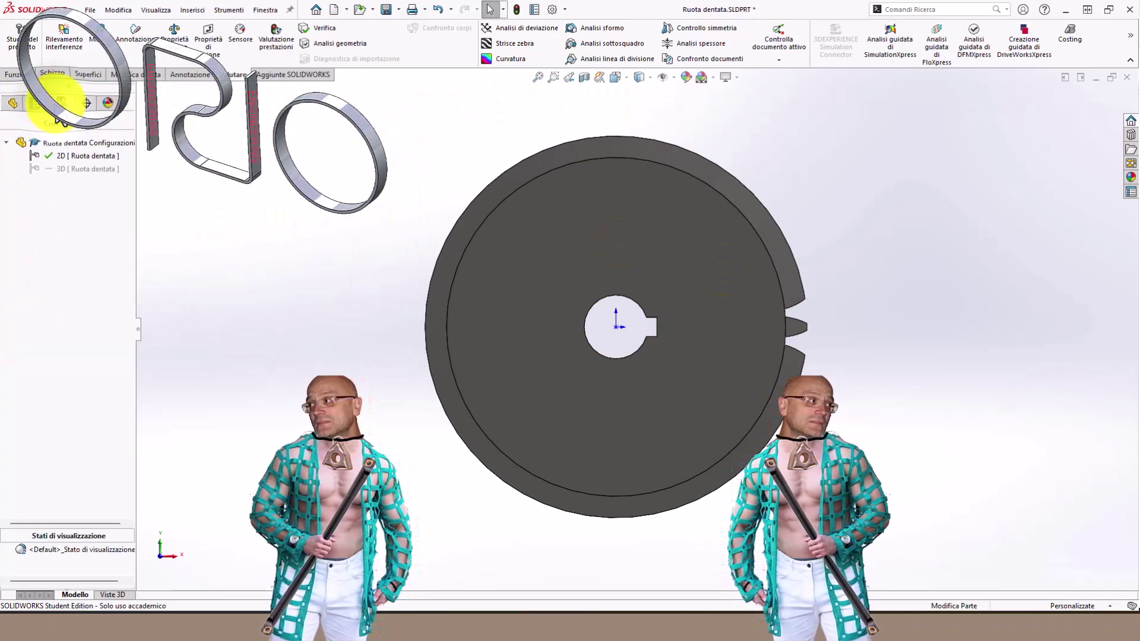
pyautogui.doubleClick(66, 169)
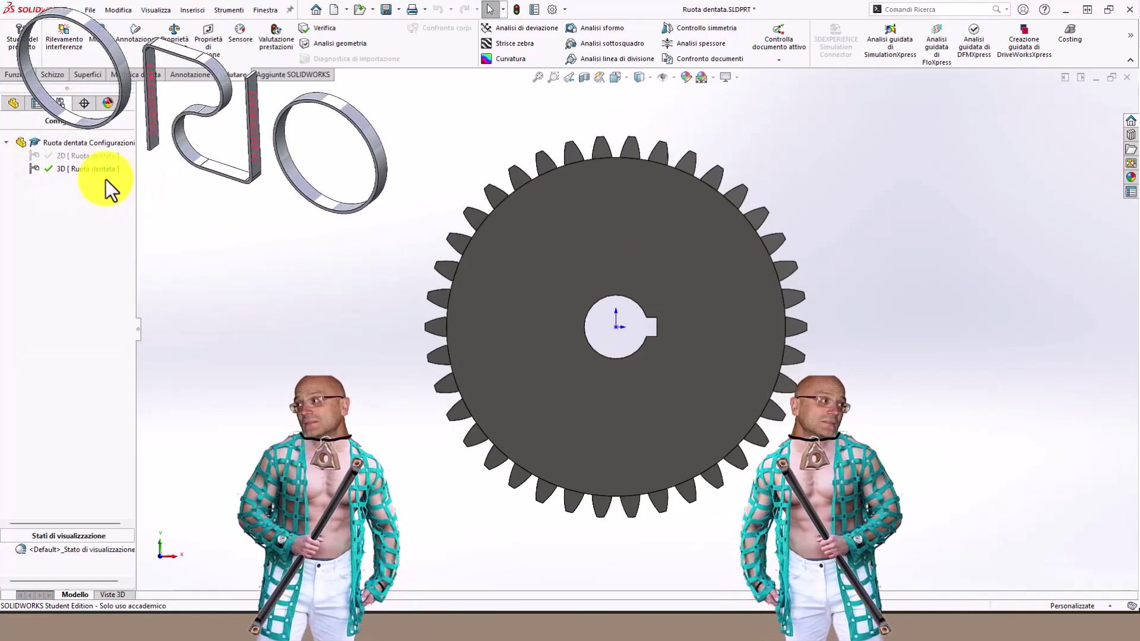
pyautogui.click(9, 105)
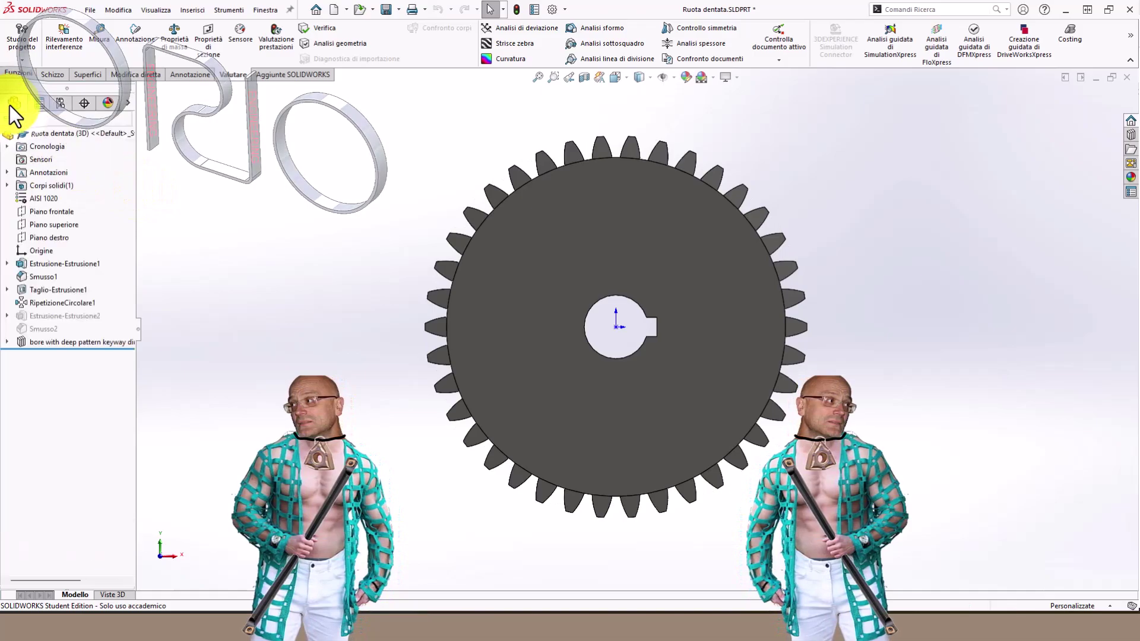
pyautogui.click(51, 328)
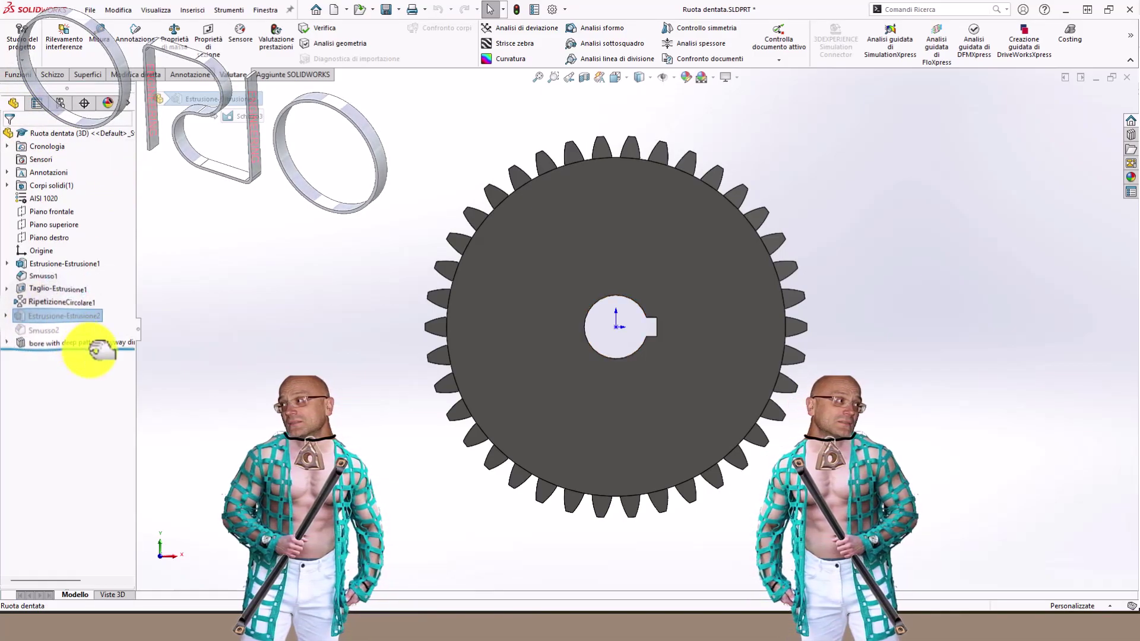
pyautogui.moveTo(83, 350); pyautogui.dragTo(72, 309)
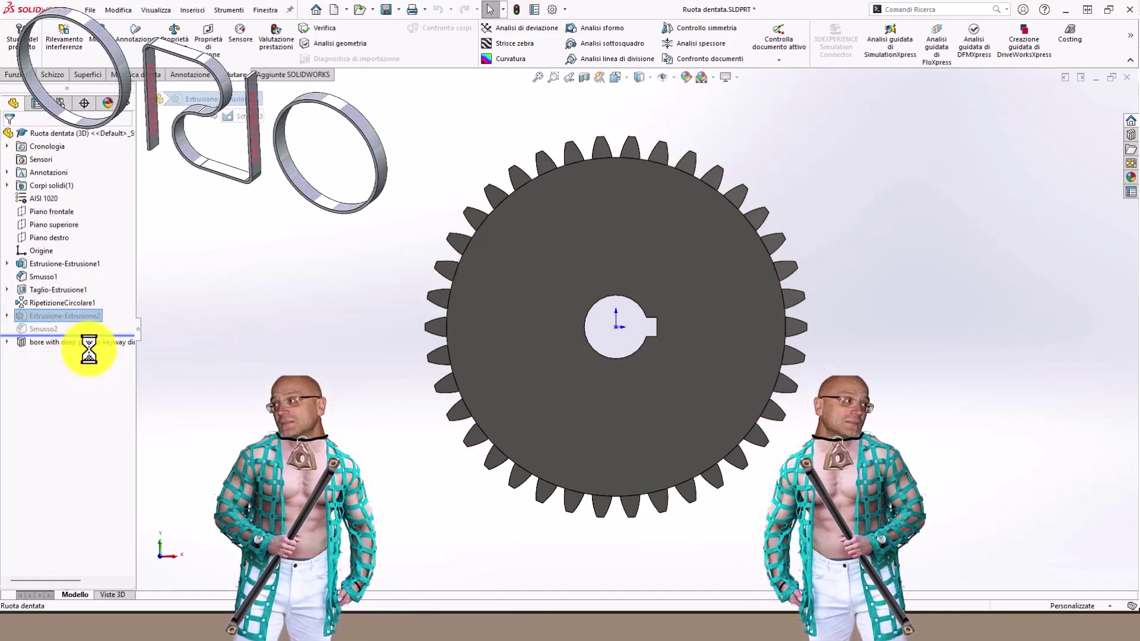
pyautogui.click(60, 103)
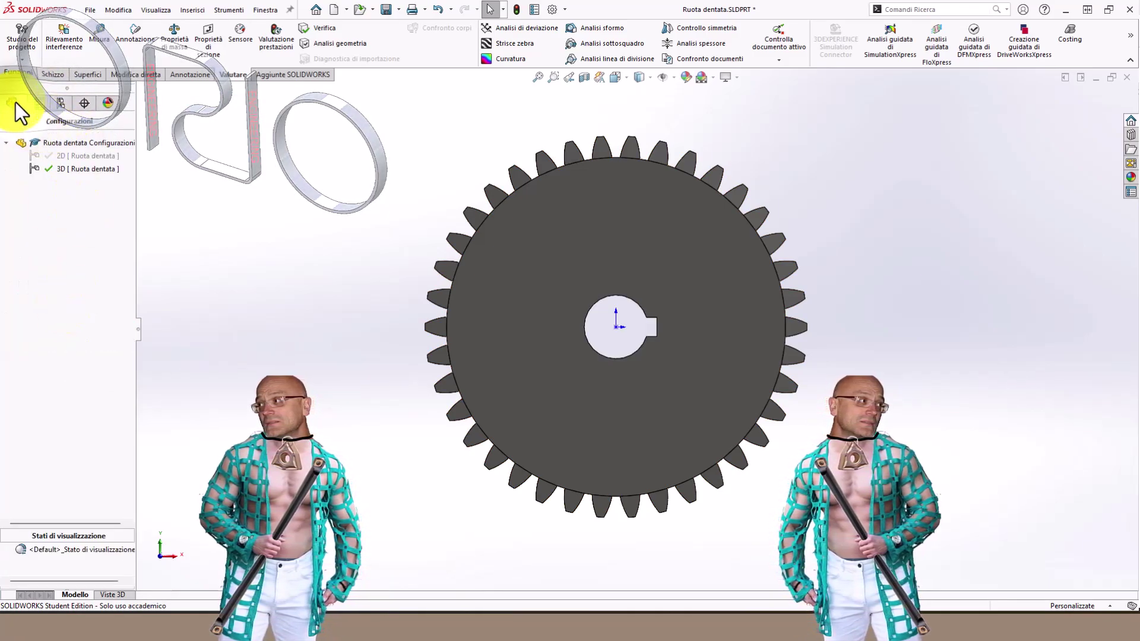
pyautogui.click(16, 102)
# Activate the 2D configuration and place the rollback bar just below Estrusione-Estrusione2
pyautogui.click(88, 343)
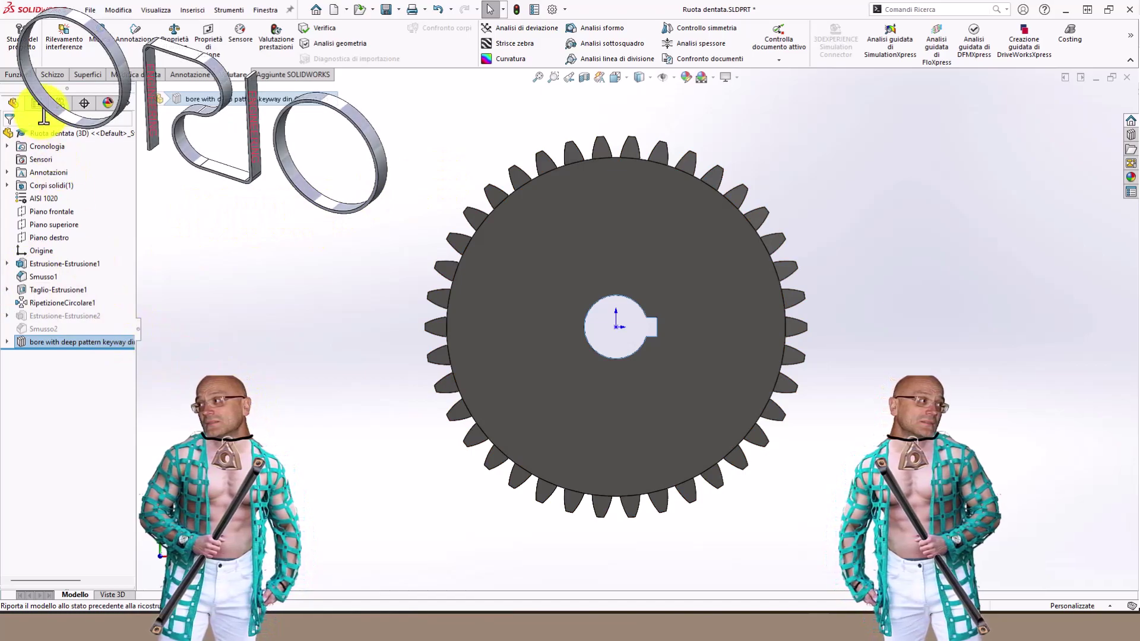
pyautogui.click(60, 102)
pyautogui.doubleClick(64, 156)
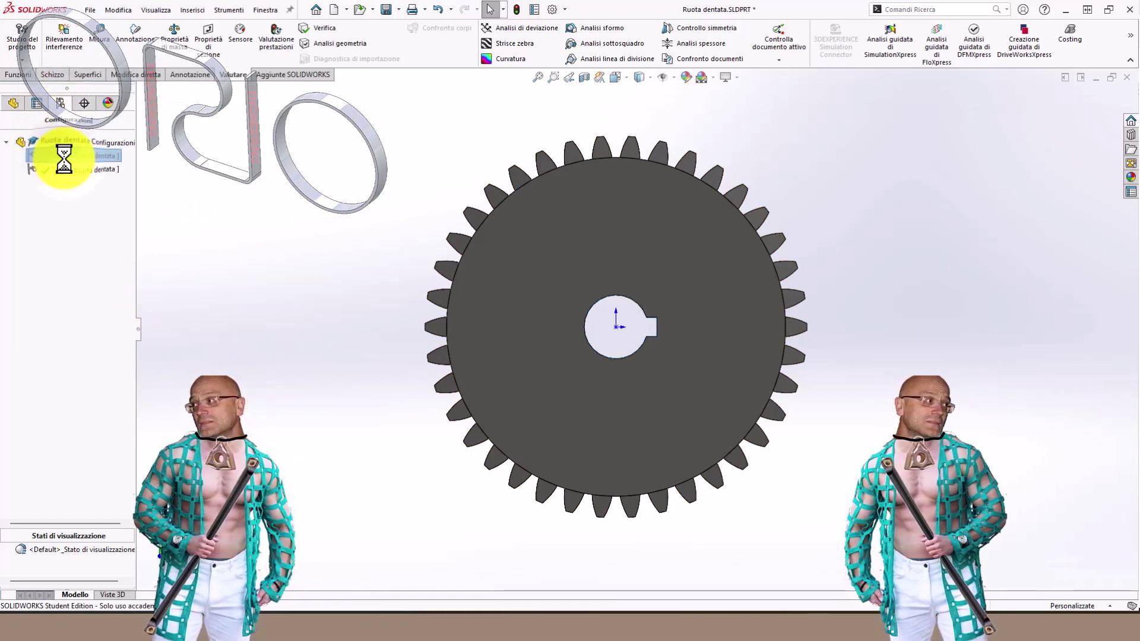
pyautogui.click(15, 105)
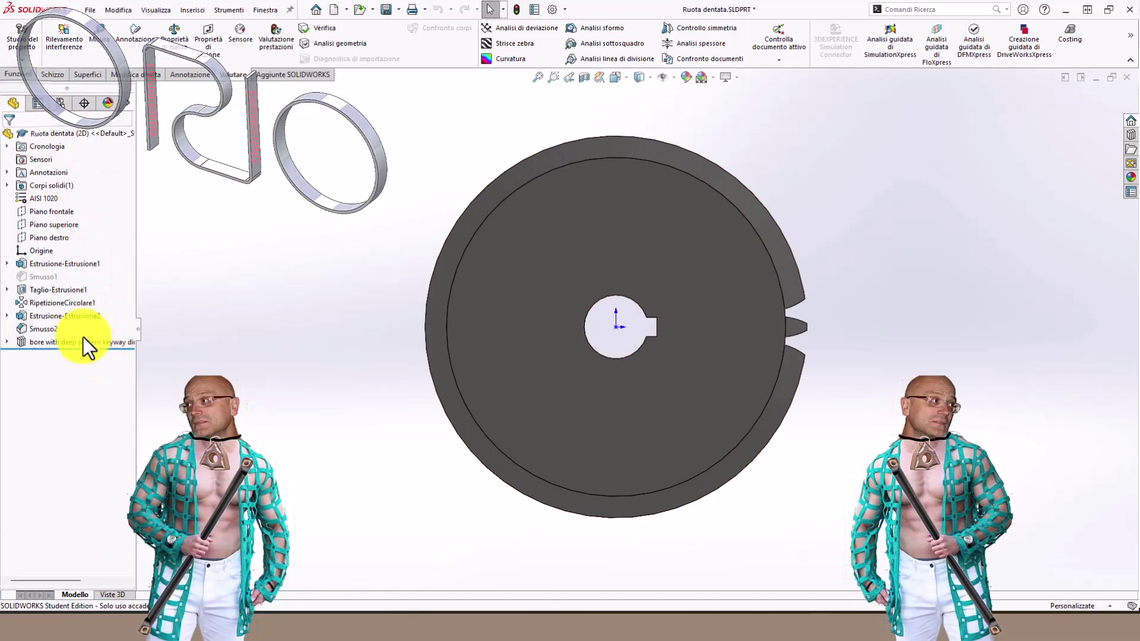
pyautogui.moveTo(95, 349); pyautogui.dragTo(92, 309)
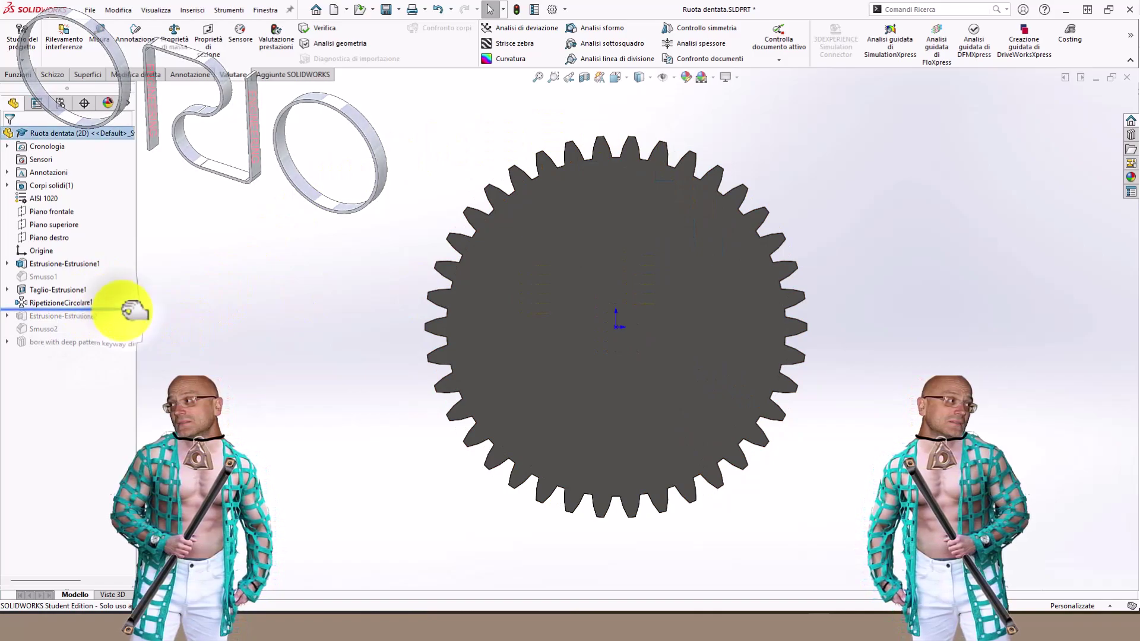
pyautogui.moveTo(128, 310); pyautogui.dragTo(125, 319)
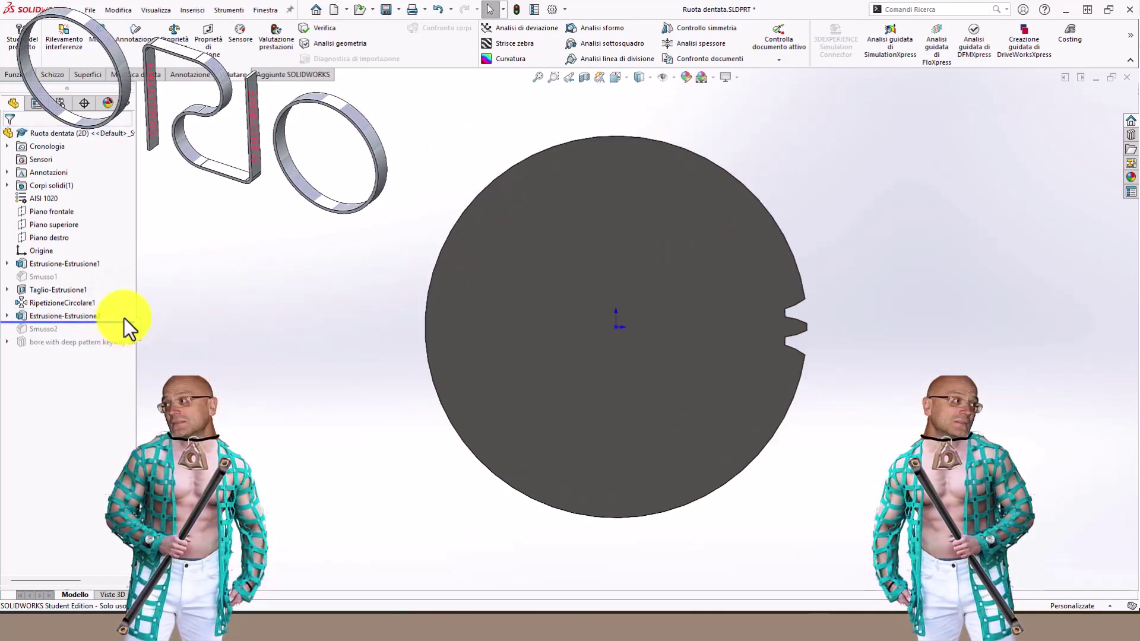
# Inspect Schizzo3 under Estrusione-Estrusione2 in the 2D configuration
pyautogui.moveTo(862, 280)
pyautogui.mouseDown(button='middle')
pyautogui.moveTo(699, 281)
pyautogui.moveTo(758, 186)
pyautogui.mouseUp(button='middle')
pyautogui.click(47, 313)
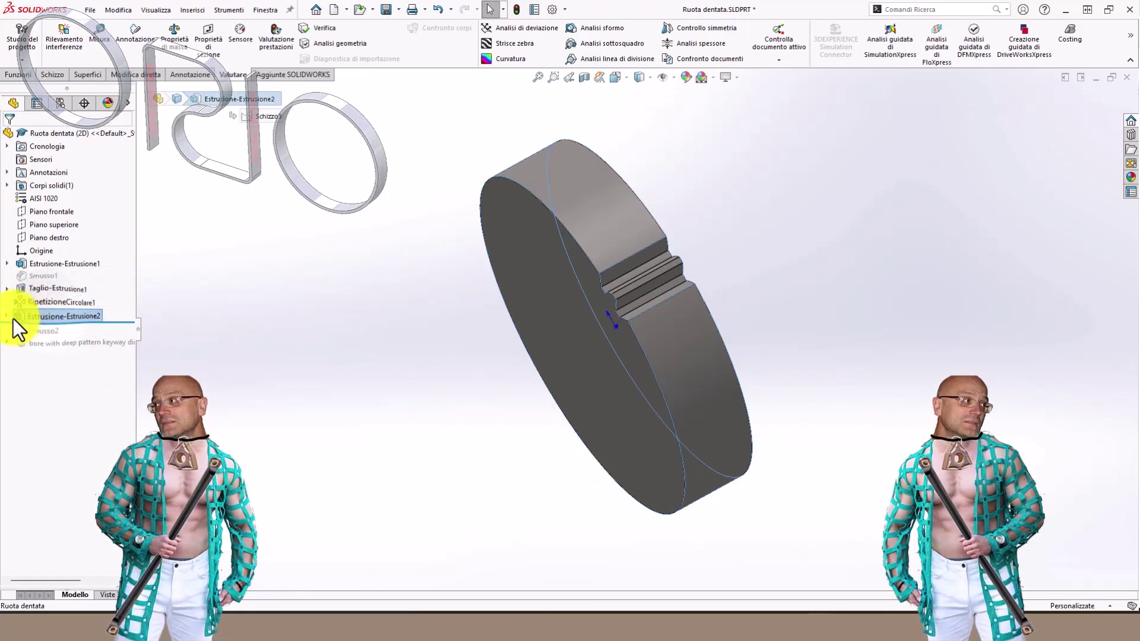
pyautogui.click(7, 316)
pyautogui.click(48, 330)
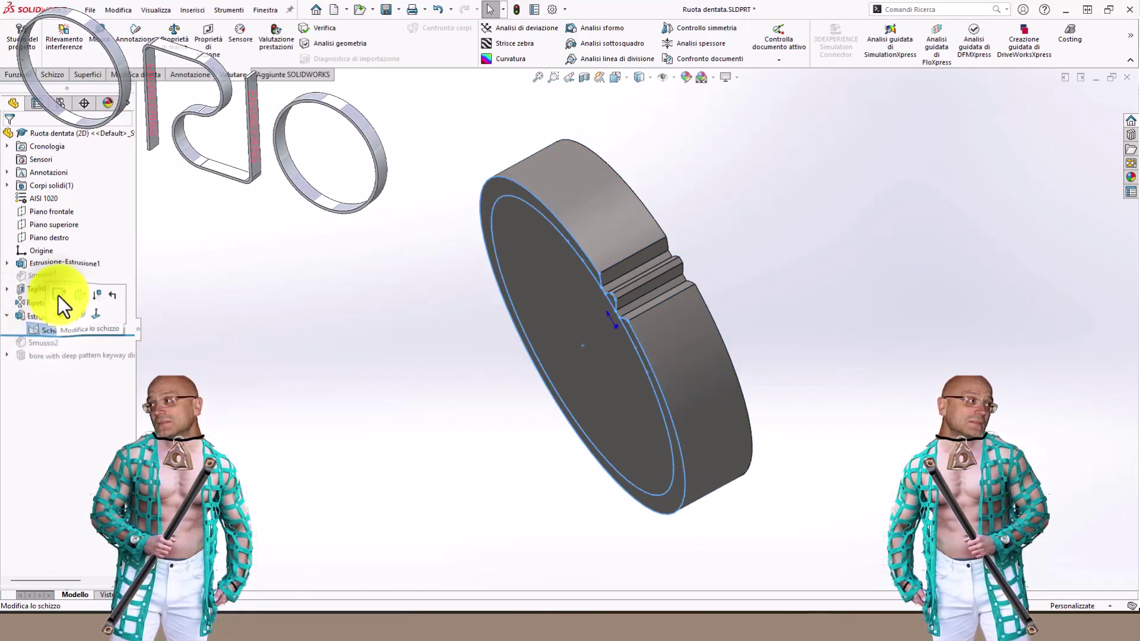
pyautogui.click(59, 296)
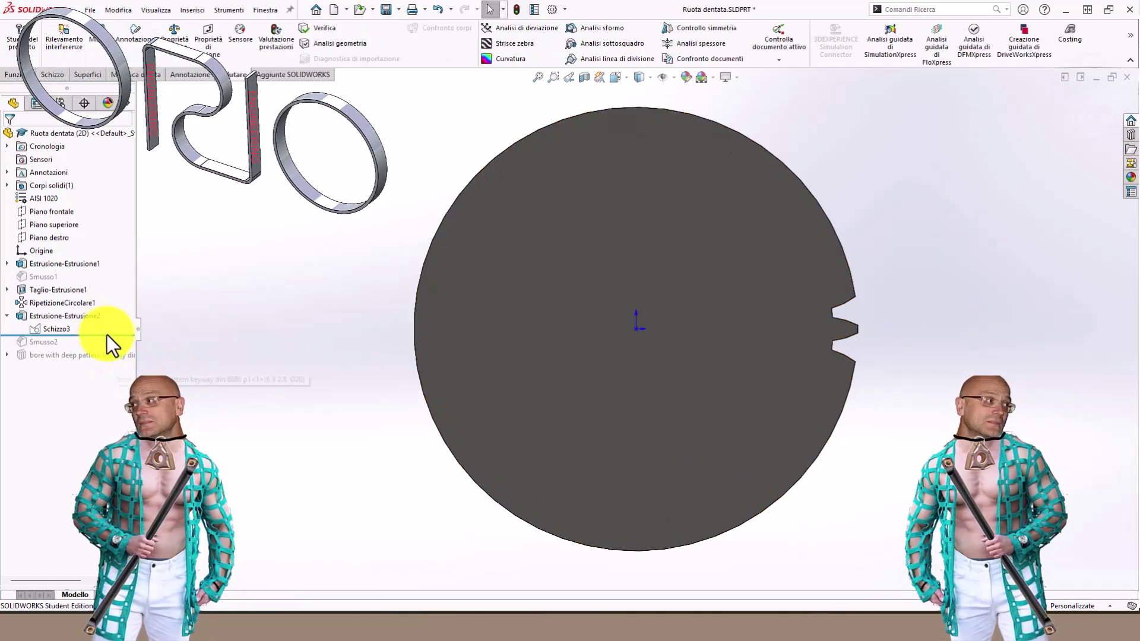
# Roll back above Estrusione-Estrusione2, suppress RipetizioneCircolare1, and roll forward again
pyautogui.moveTo(108, 336); pyautogui.dragTo(110, 361)
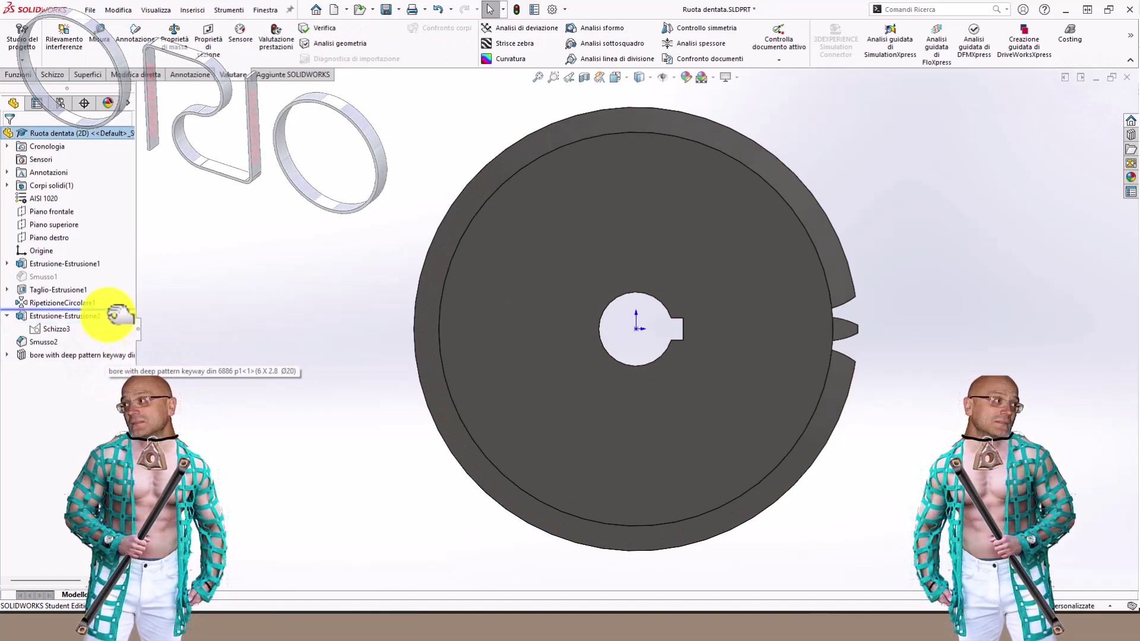
pyautogui.moveTo(115, 314); pyautogui.dragTo(89, 307)
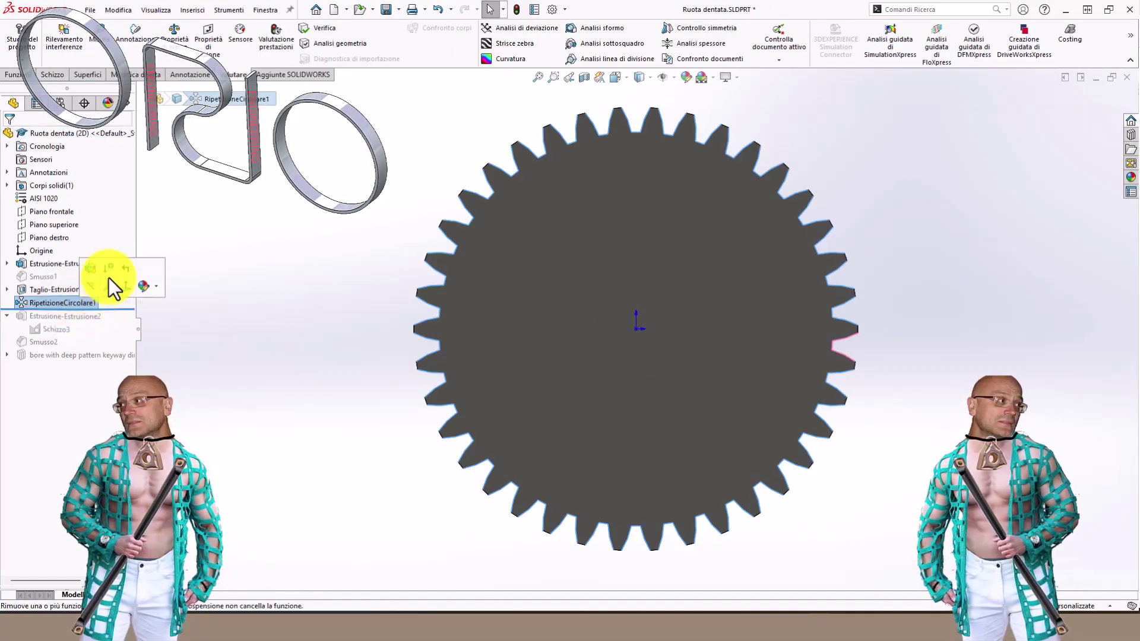
pyautogui.click(109, 273)
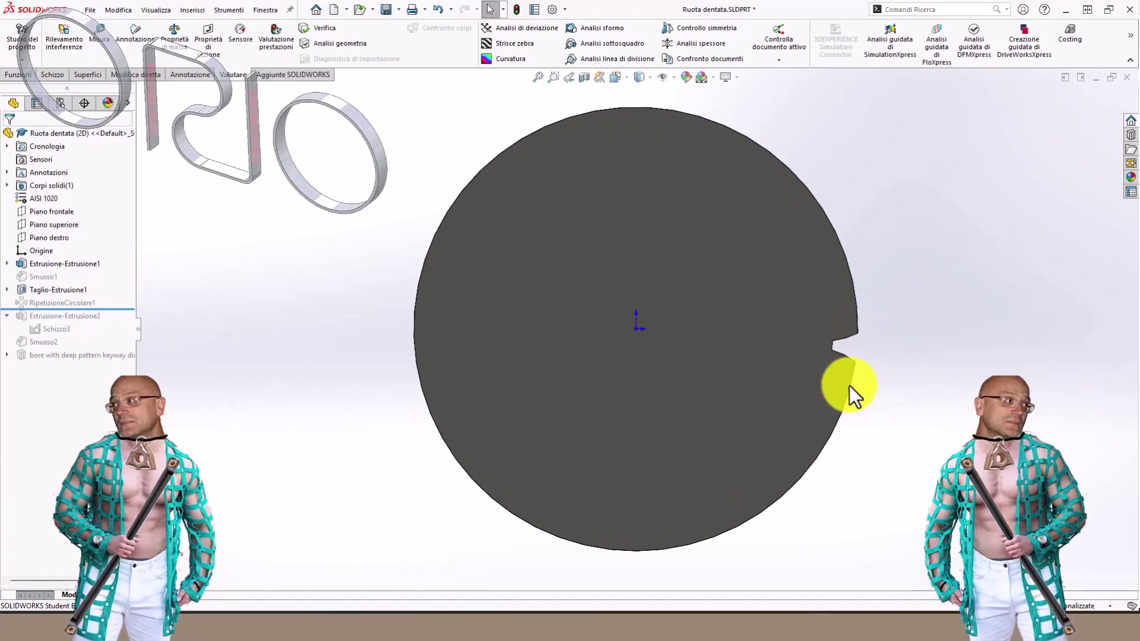
pyautogui.moveTo(129, 309)
pyautogui.mouseDown()
pyautogui.moveTo(127, 363)
pyautogui.moveTo(139, 310)
pyautogui.mouseUp()
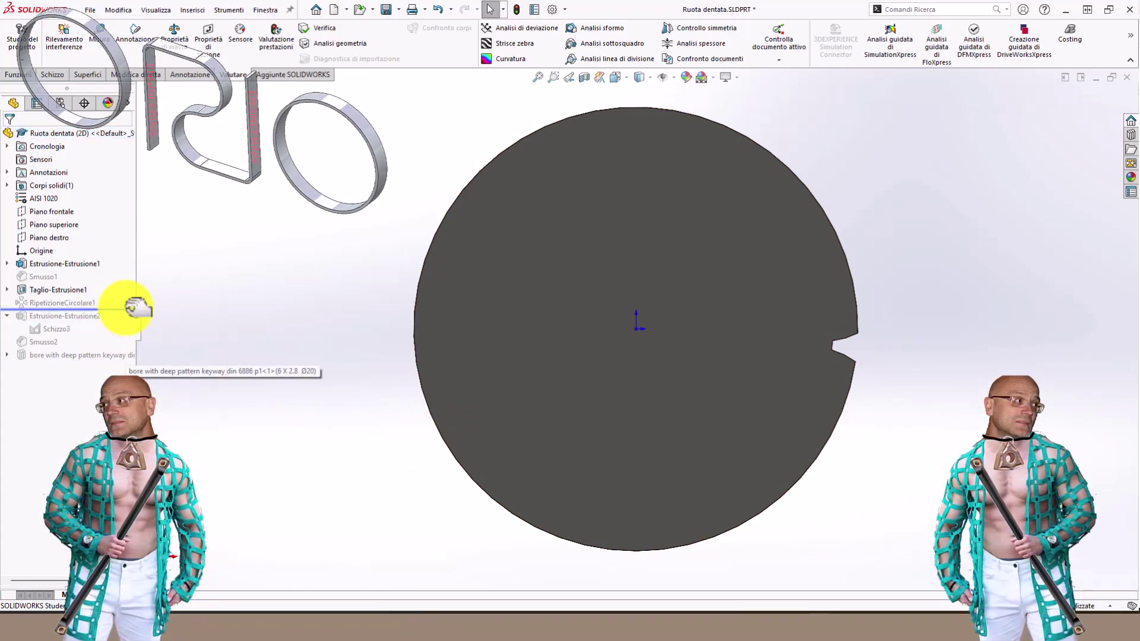
# Unsuppress the RipetizioneCircolare1 tooth pattern in the 2D configuration
pyautogui.rightClick(77, 304)
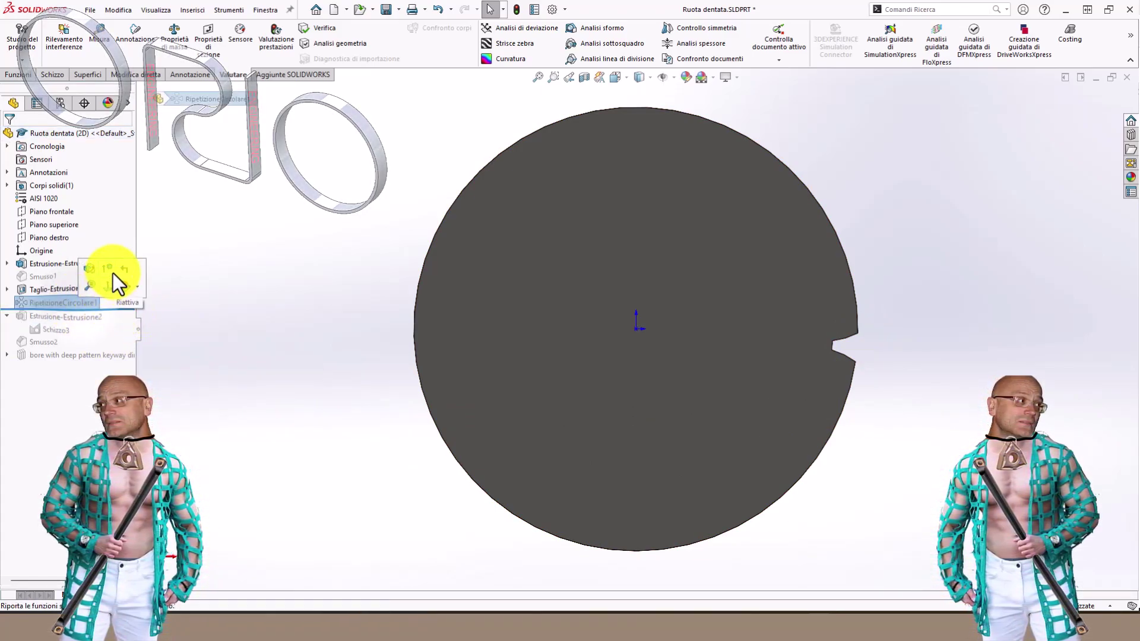
pyautogui.click(115, 285)
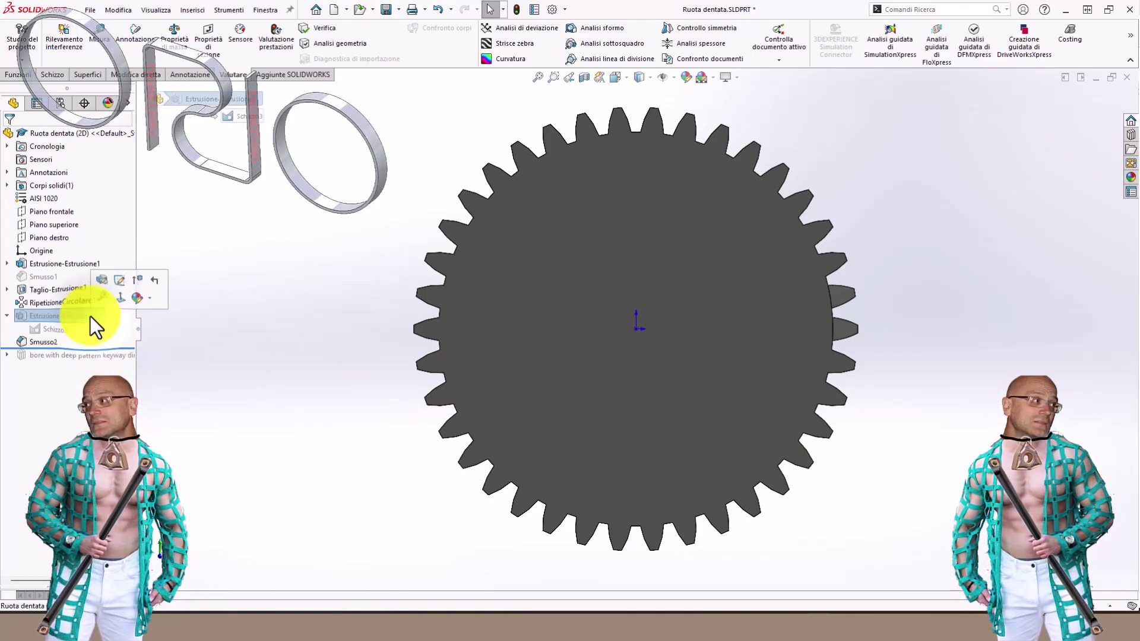
pyautogui.click(137, 280)
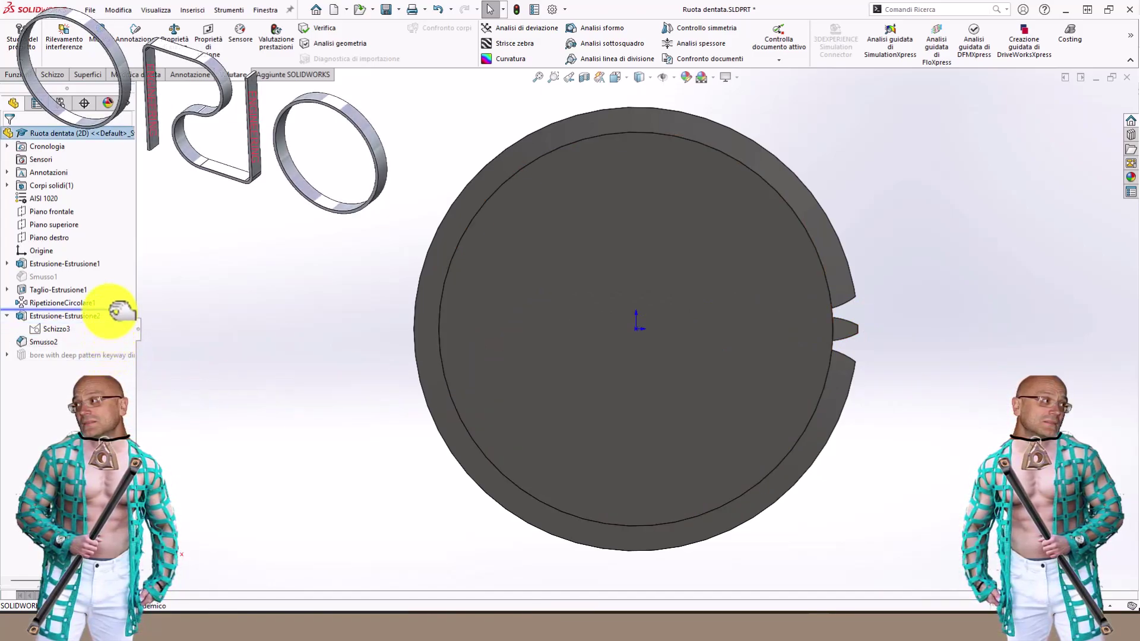
# Suppress the RipetizioneCircolare1 tooth pattern and roll the feature tree forward past Smusso2
pyautogui.click(85, 302)
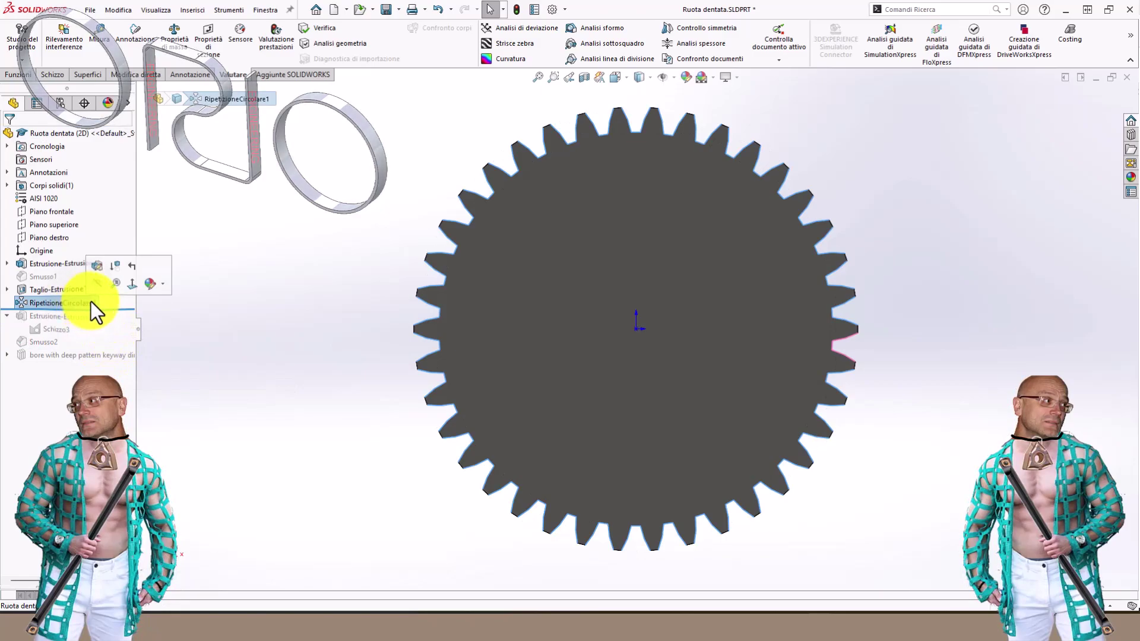
pyautogui.click(116, 266)
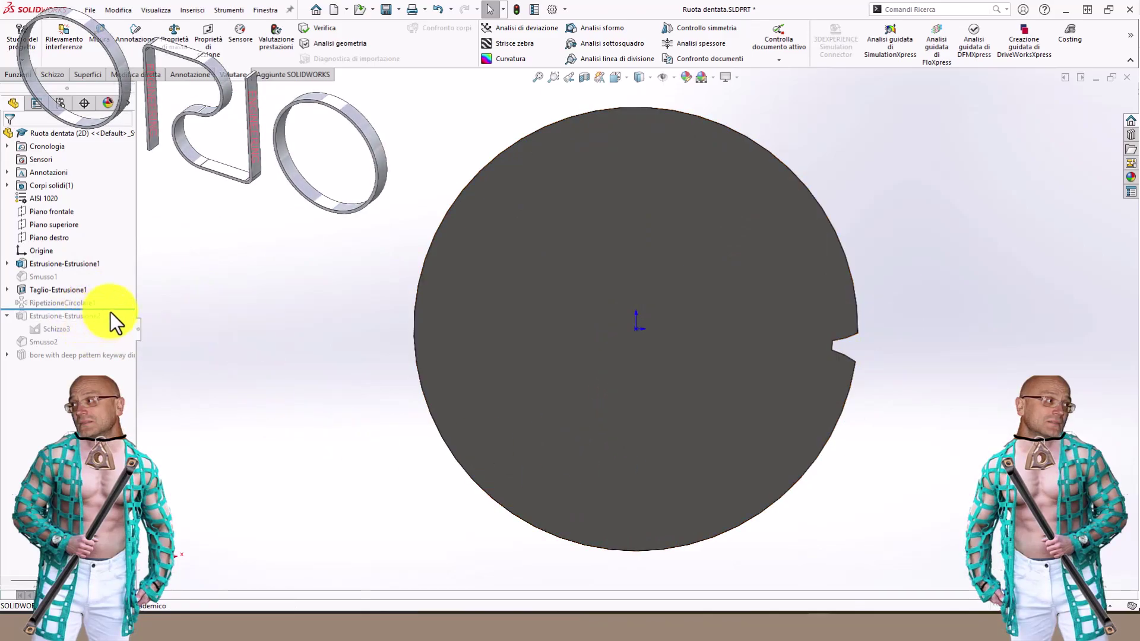
pyautogui.moveTo(115, 310); pyautogui.dragTo(125, 349)
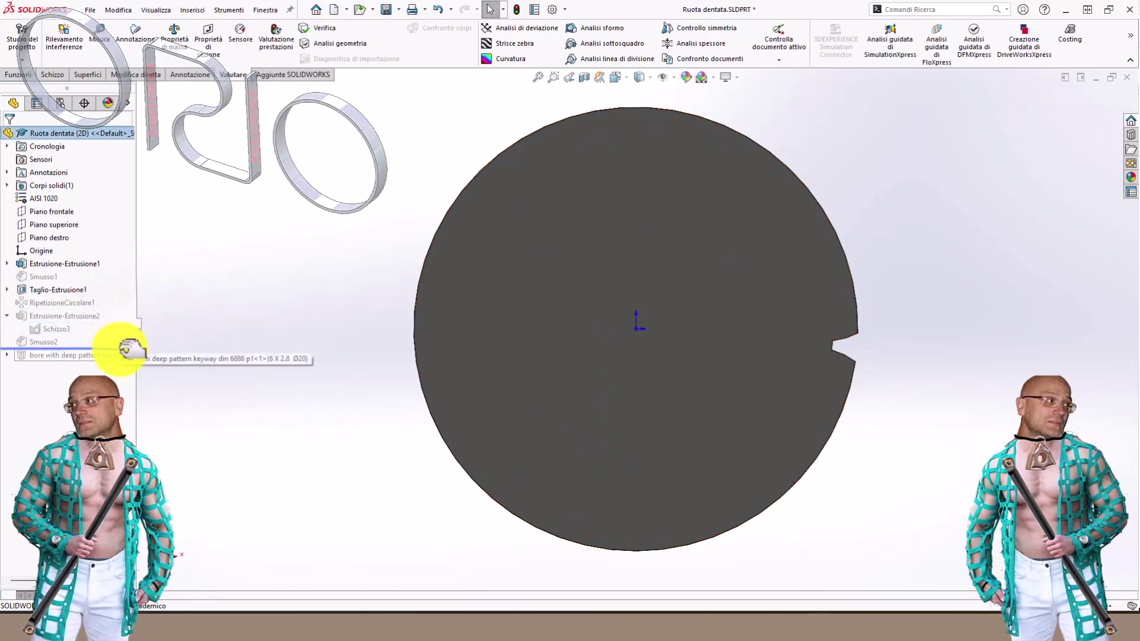
# Unsuppress Estrusione-Estrusione2 to restore the ring, and reselect RipetizioneCircolare1 for suppression
pyautogui.click(71, 316)
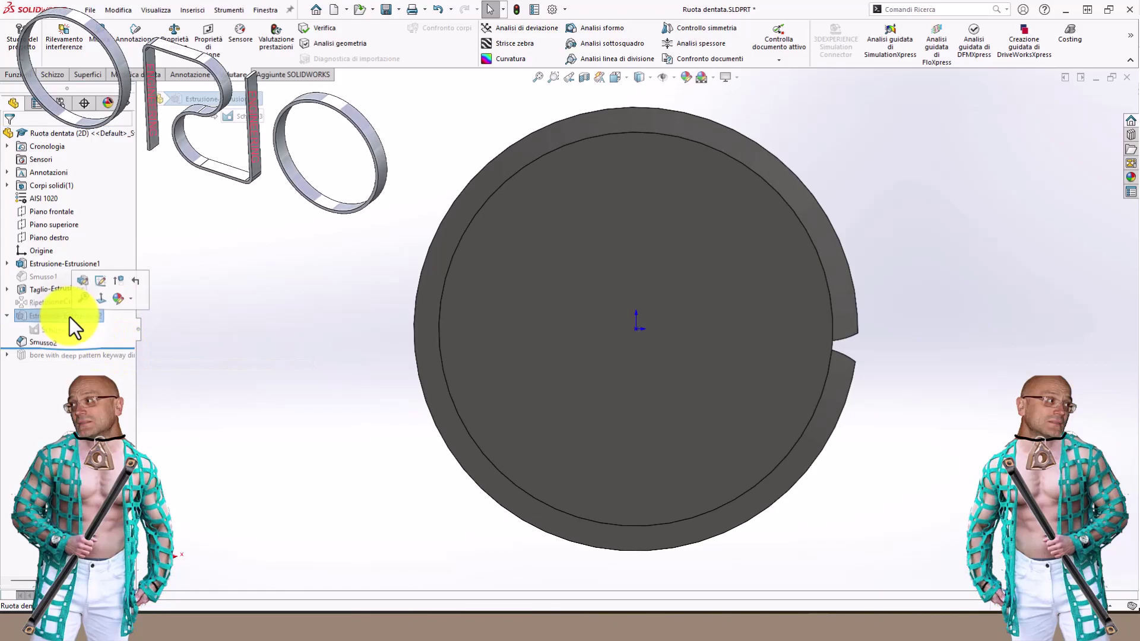
pyautogui.click(58, 302)
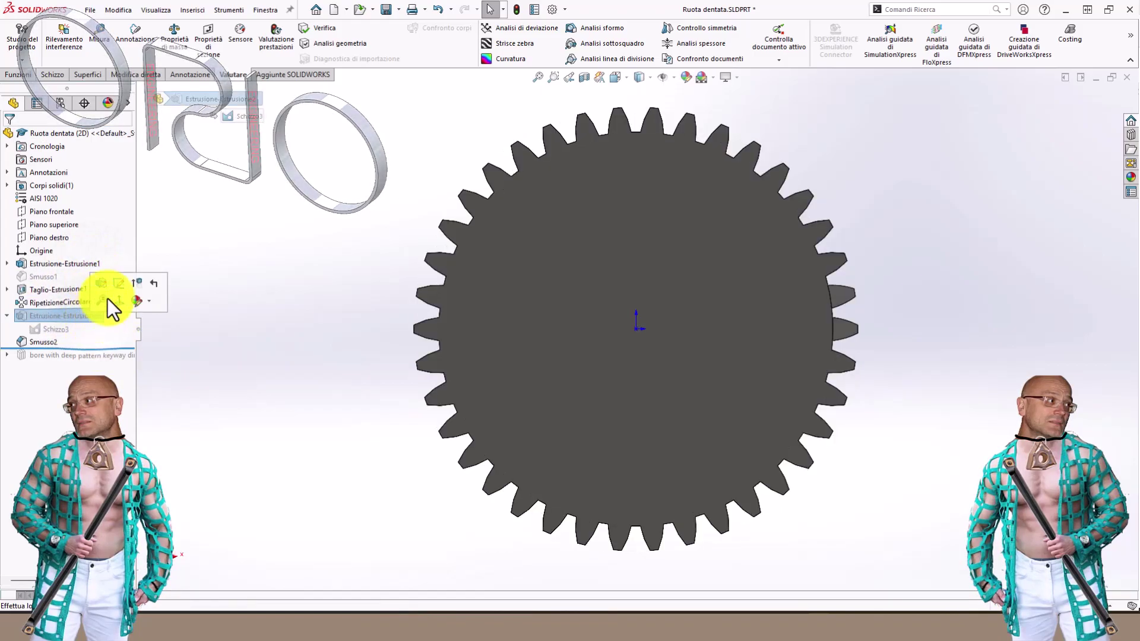
pyautogui.click(108, 300)
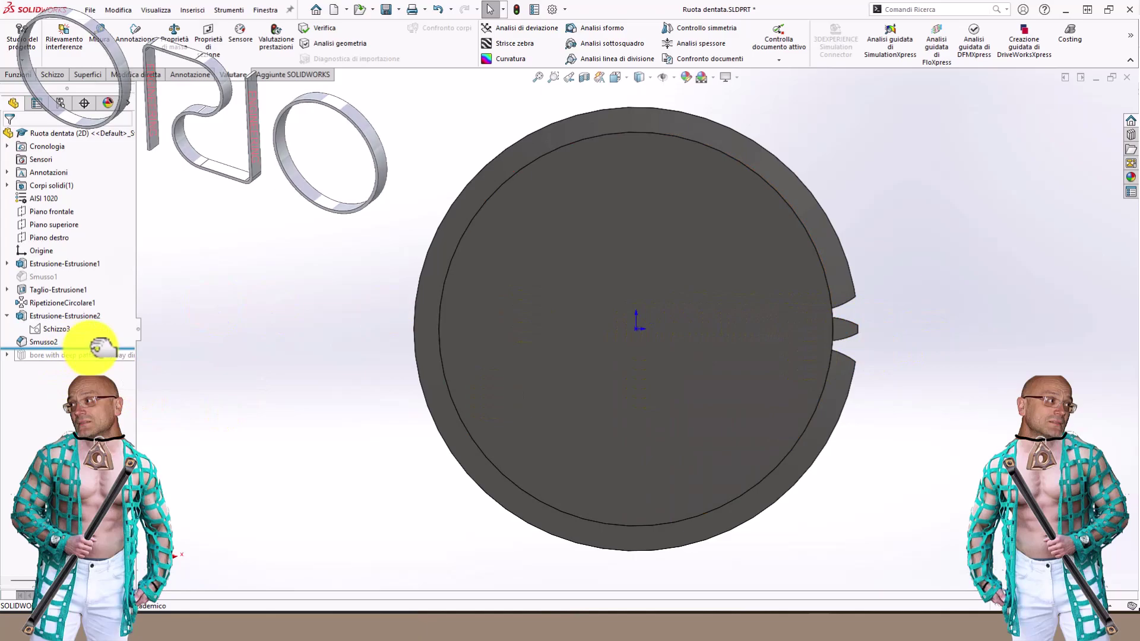
pyautogui.click(80, 303)
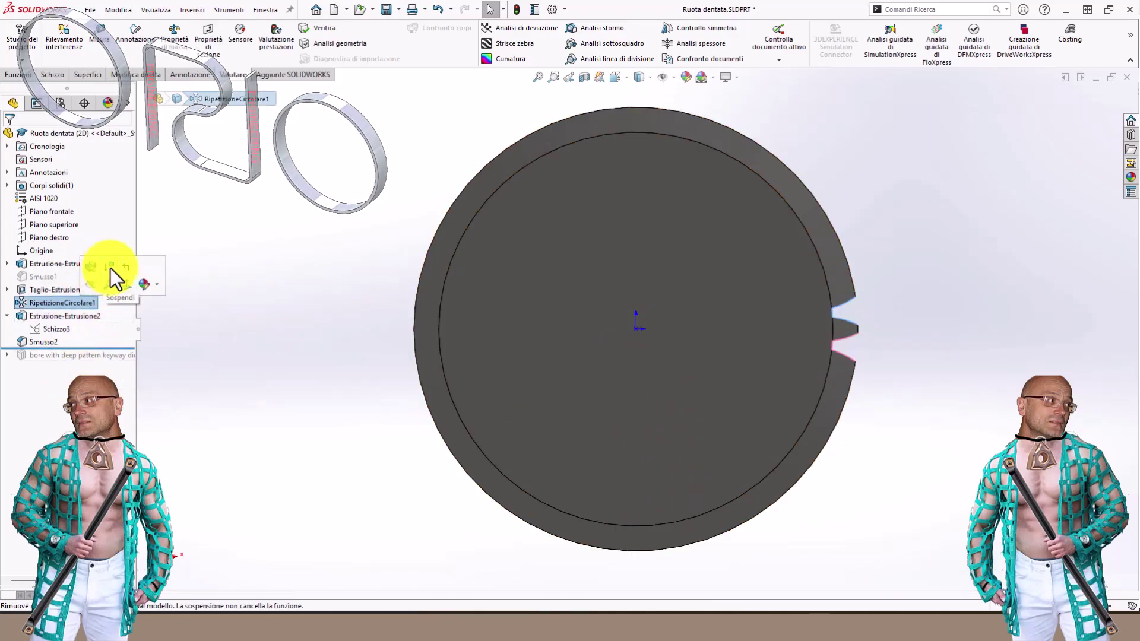